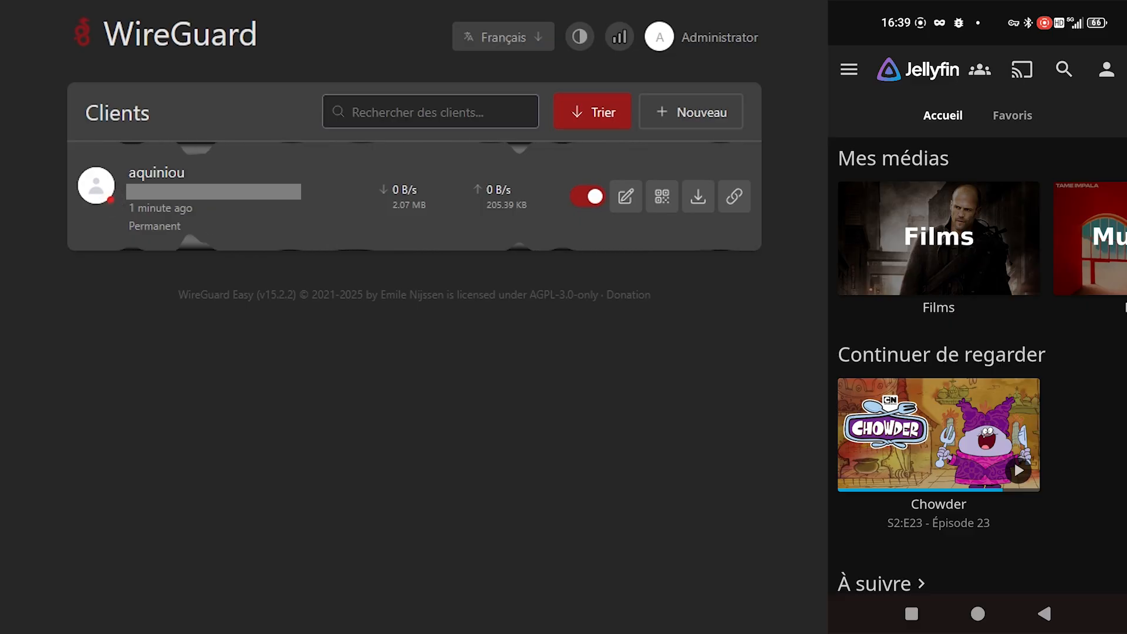
Scroll Jellyfin's home on the phone and resume Chowder S2:E23 from Continuer de regarder
click(1078, 481)
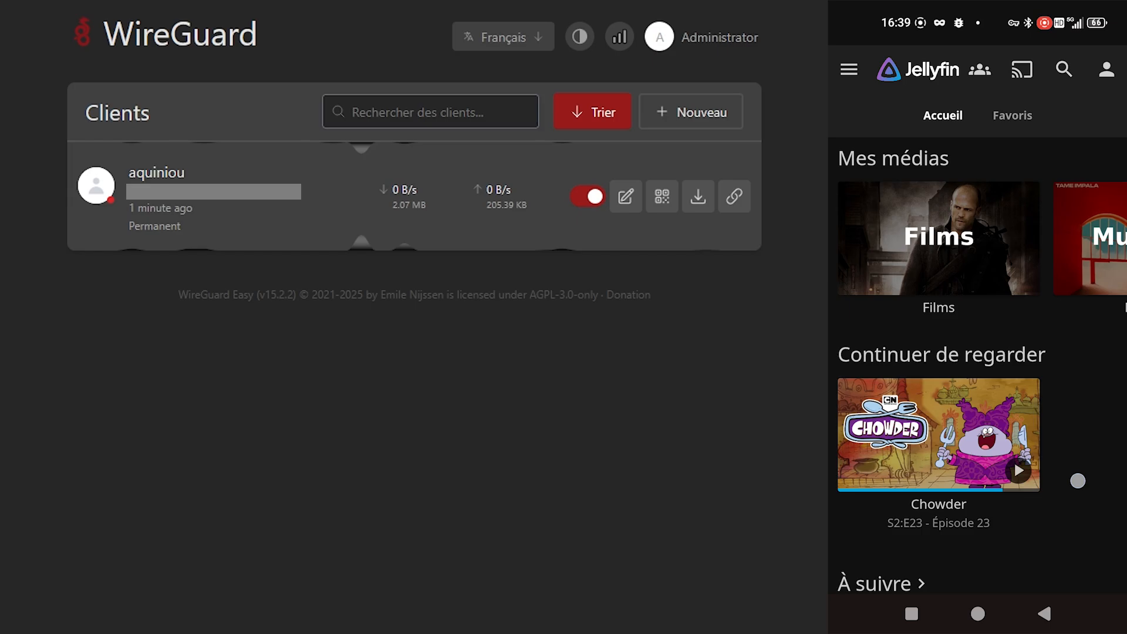
mouse_move(1078, 481)
mouse_down()
mouse_move(1079, 264)
mouse_move(1072, 469)
mouse_up()
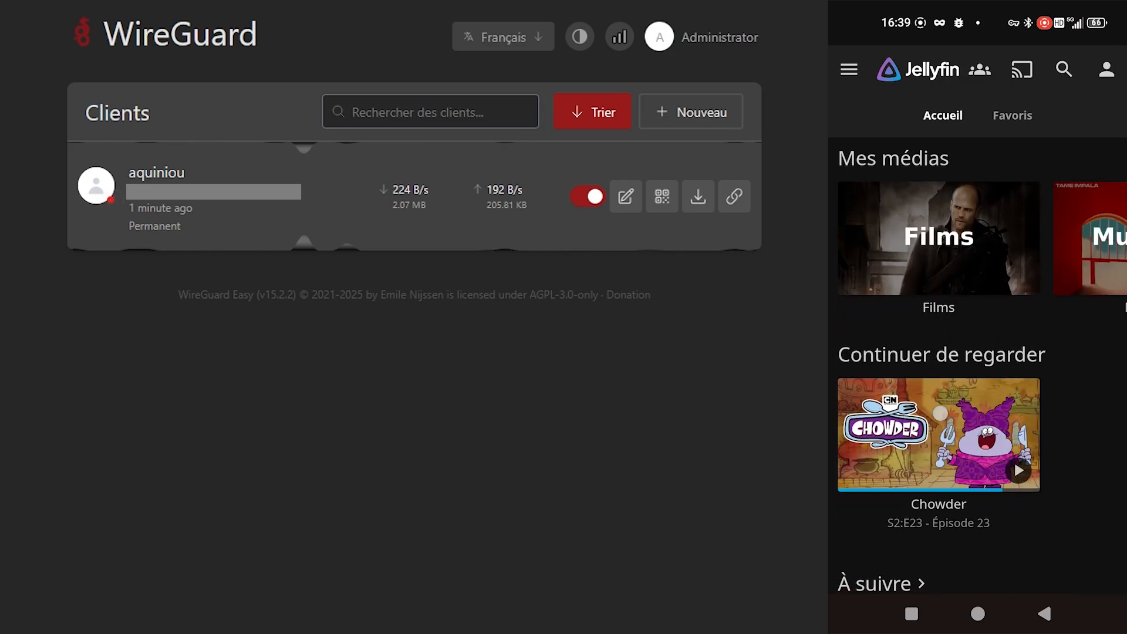
drag(940, 412, 940, 228)
drag(902, 388, 899, 307)
click(1012, 220)
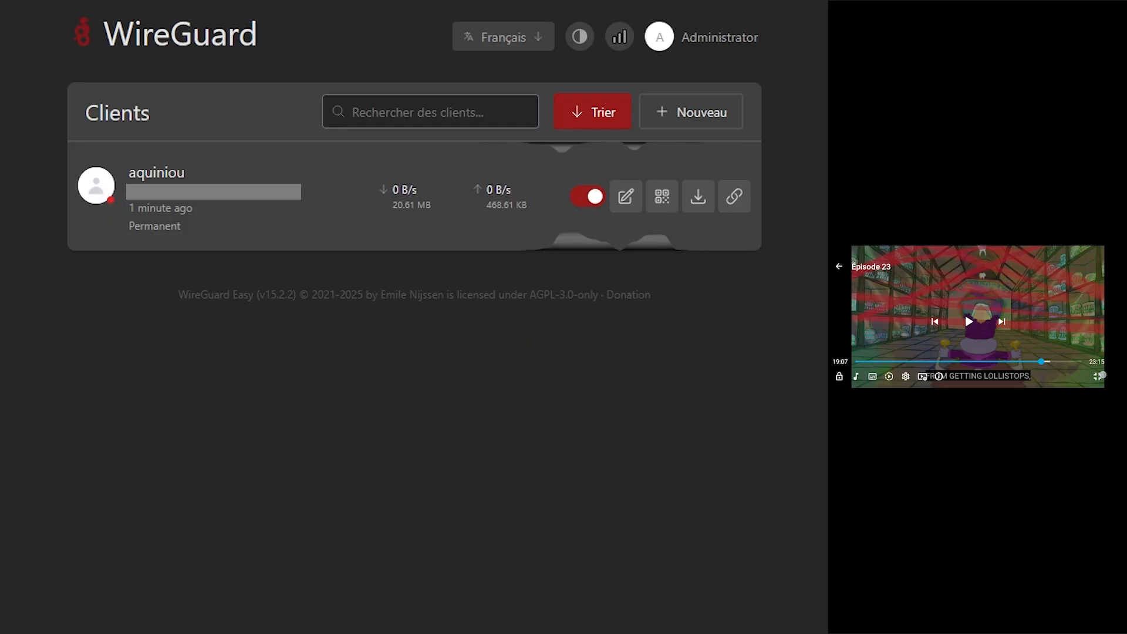
Exit fullscreen on the playing Chowder episode in the Jellyfin player
click(1102, 375)
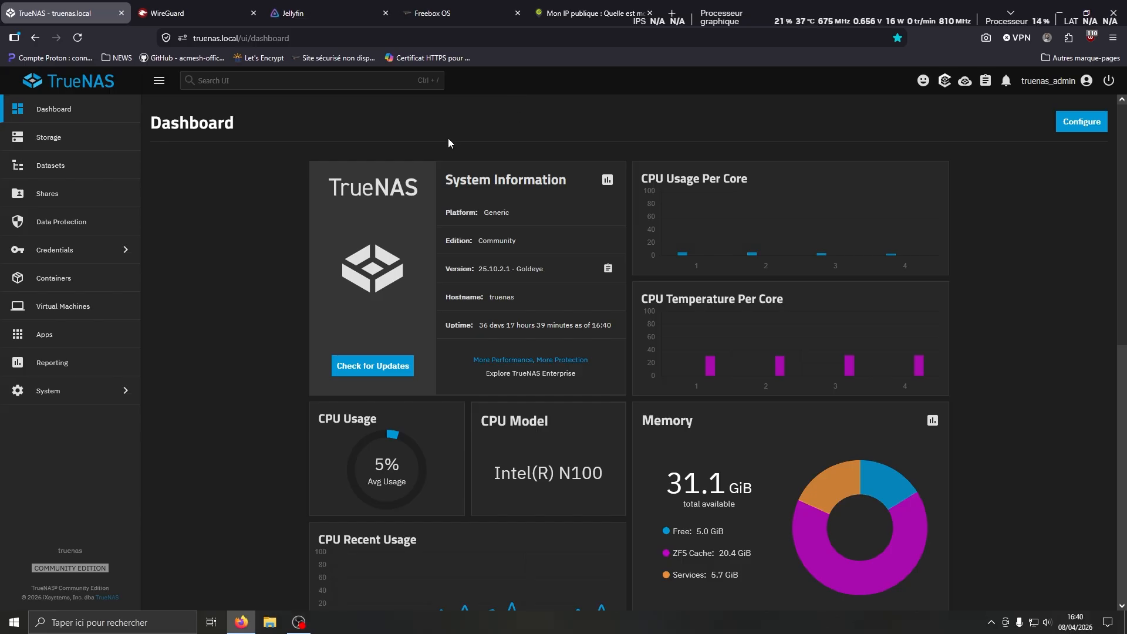
Search the TrueNAS Discover Apps catalog for 'wireguard' and open the WG Easy page
click(69, 337)
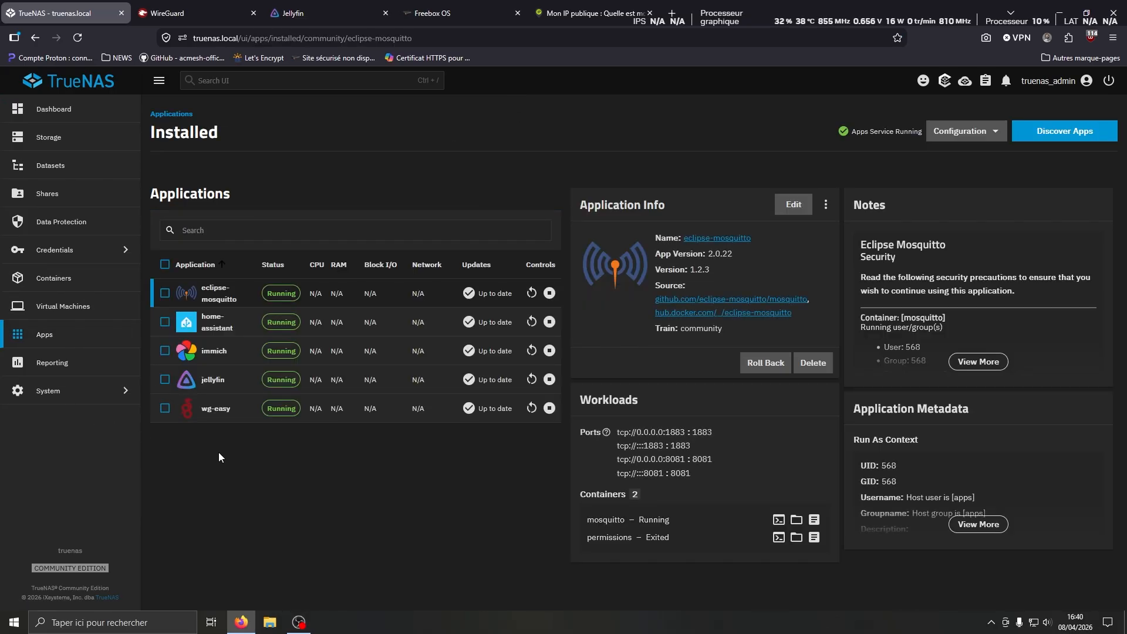
click(1048, 136)
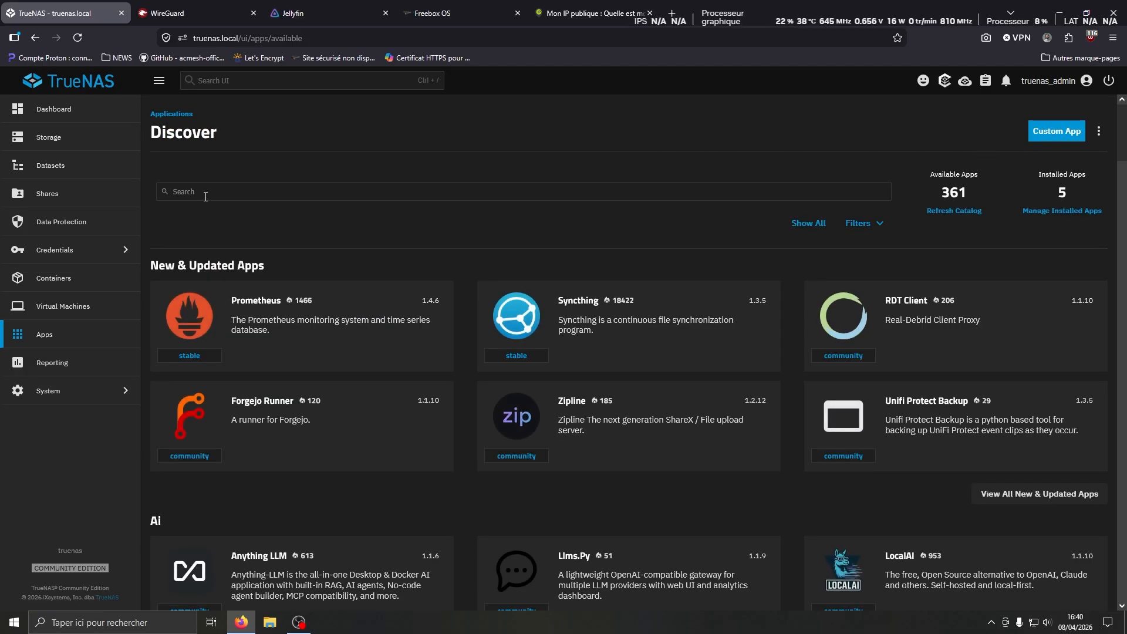
click(203, 196)
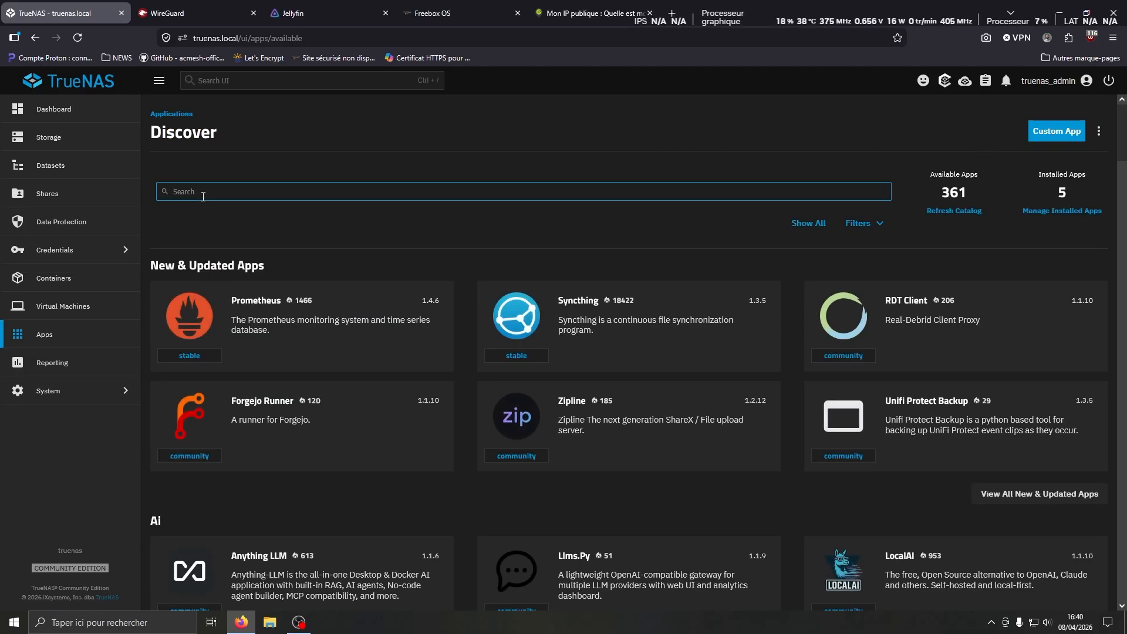
text(wireguard)
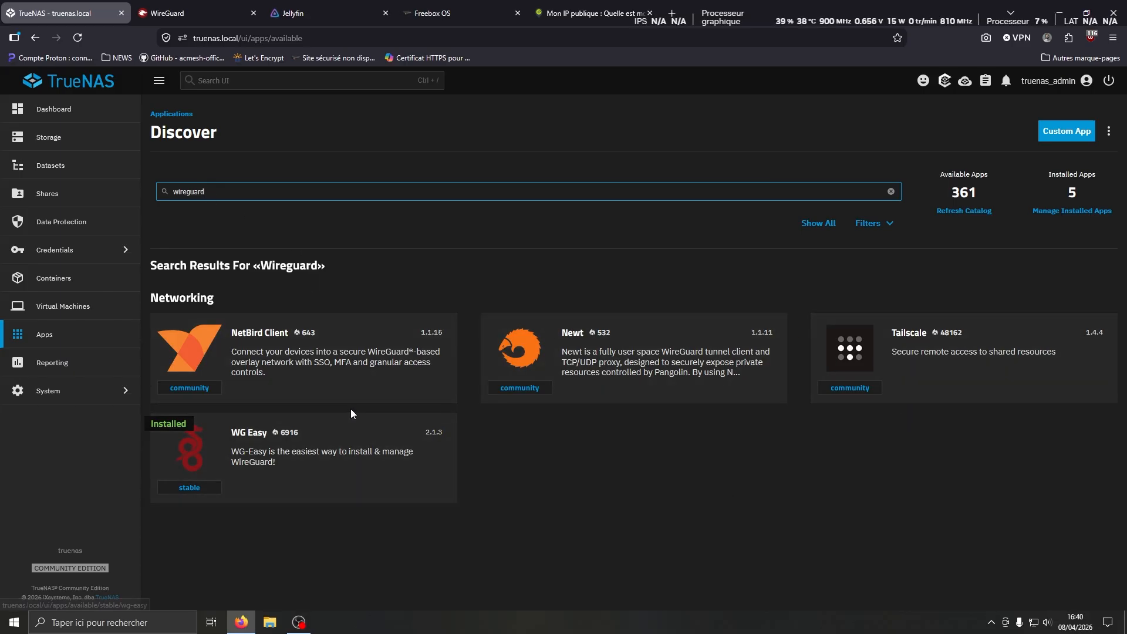
click(245, 440)
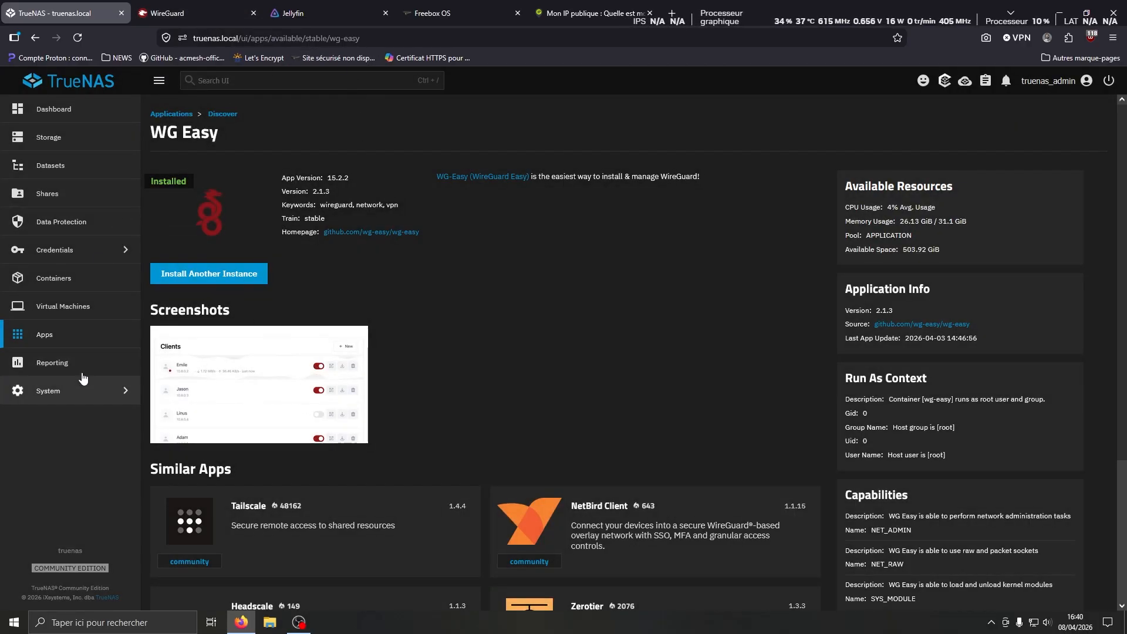
Edit the installed wg-easy app's configuration and save it with Update
click(13, 335)
click(367, 414)
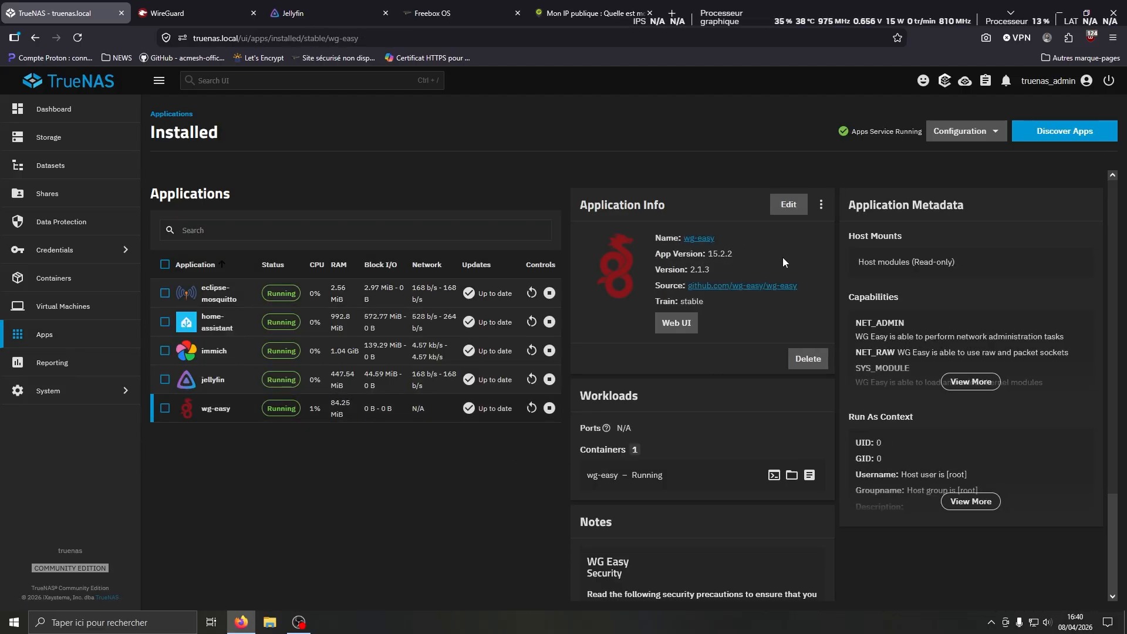
click(784, 208)
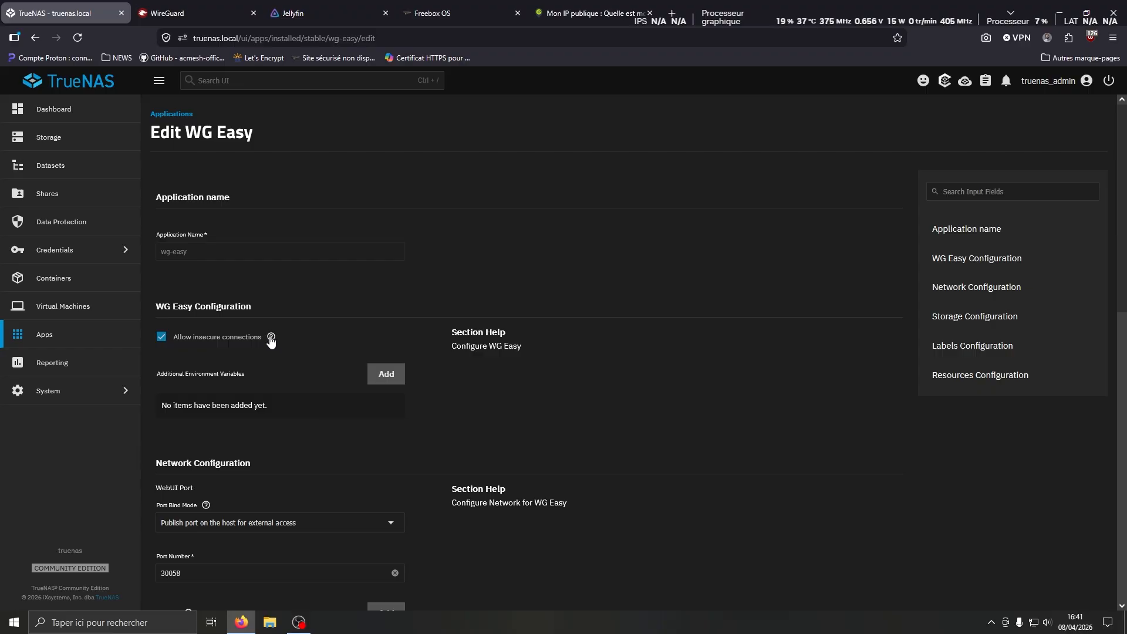
scroll(269, 344, down, 10)
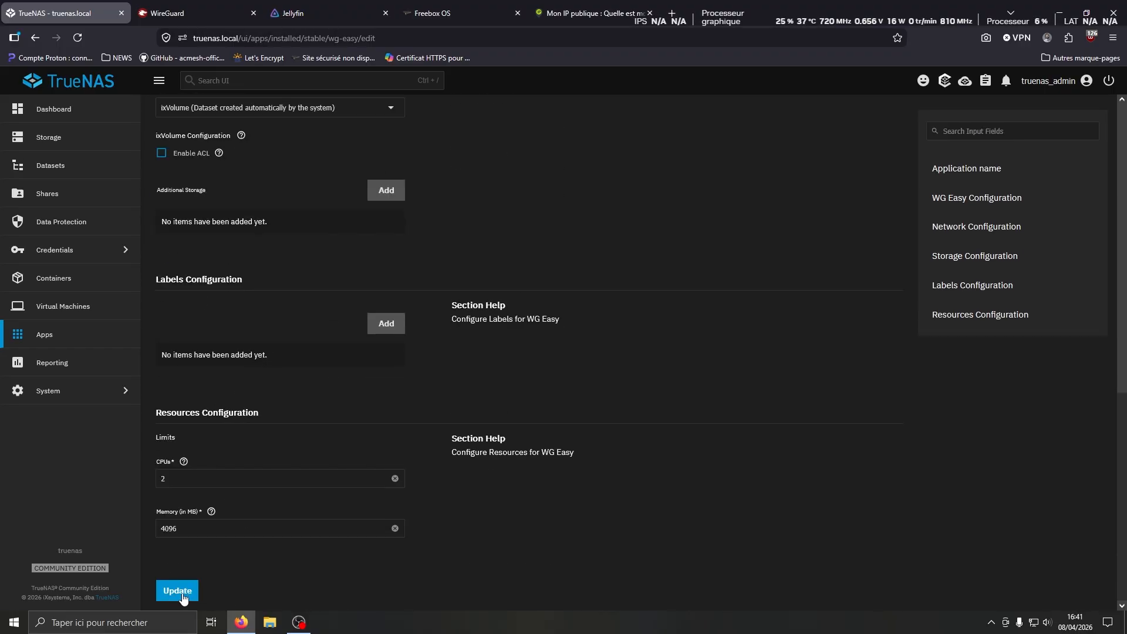
click(95, 334)
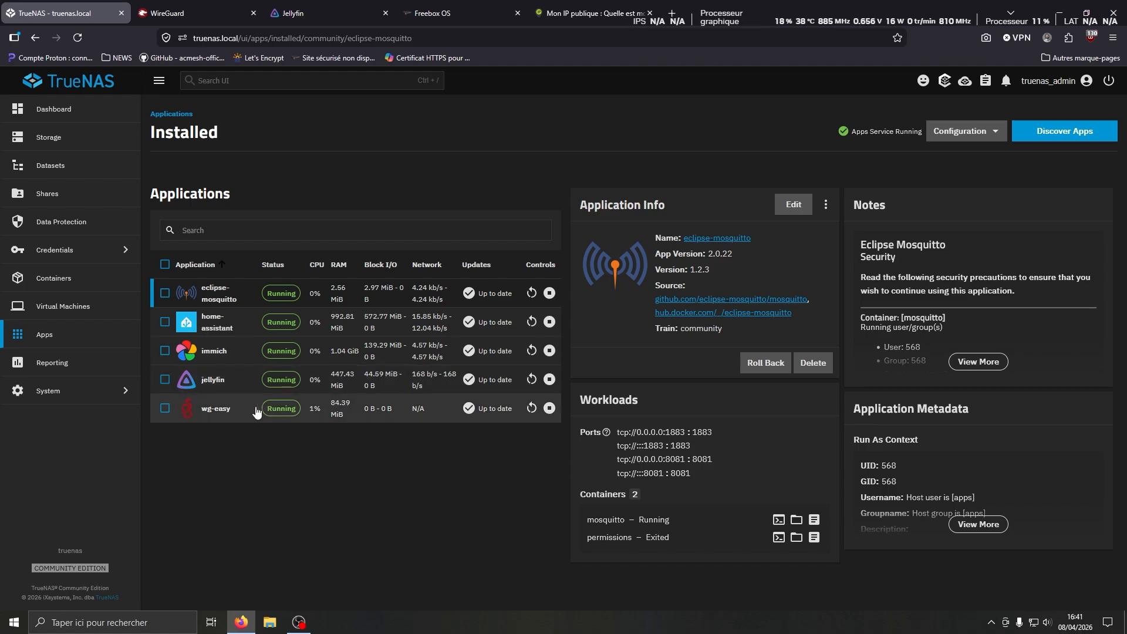
Show the wg-easy app details in TrueNAS, then switch to the WireGuard browser tab
click(288, 413)
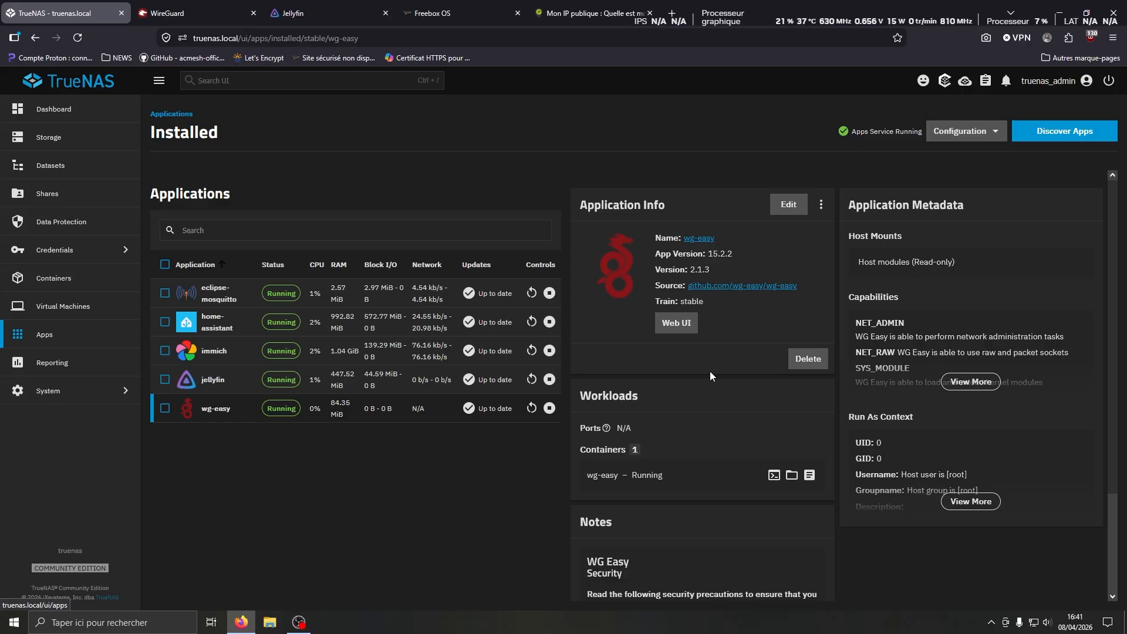
mouse_move(184, 12)
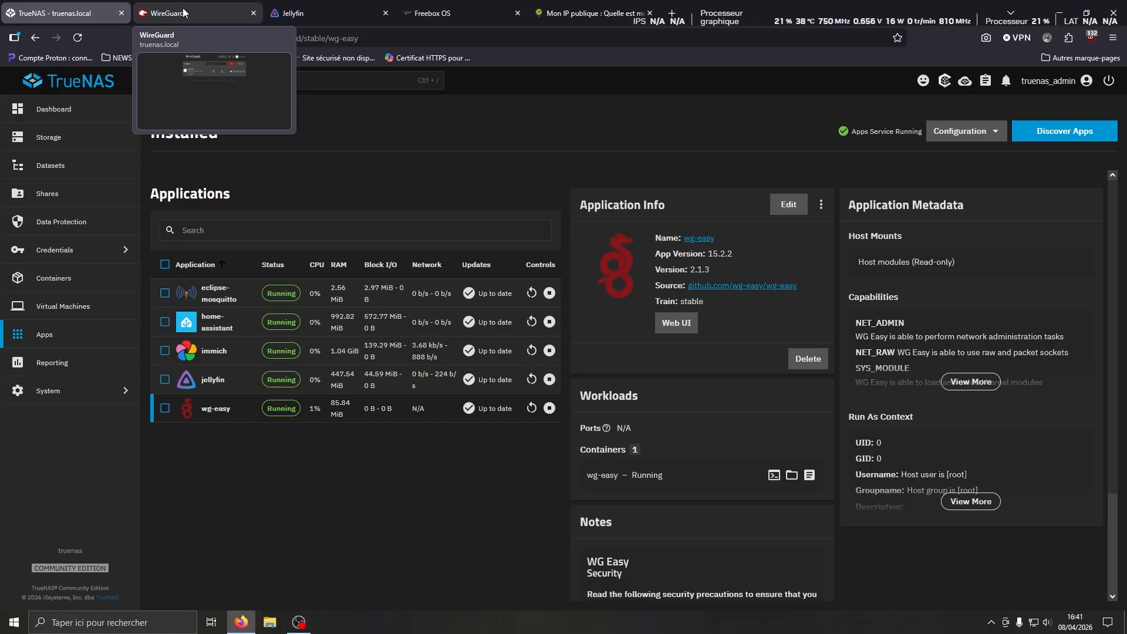
click(184, 12)
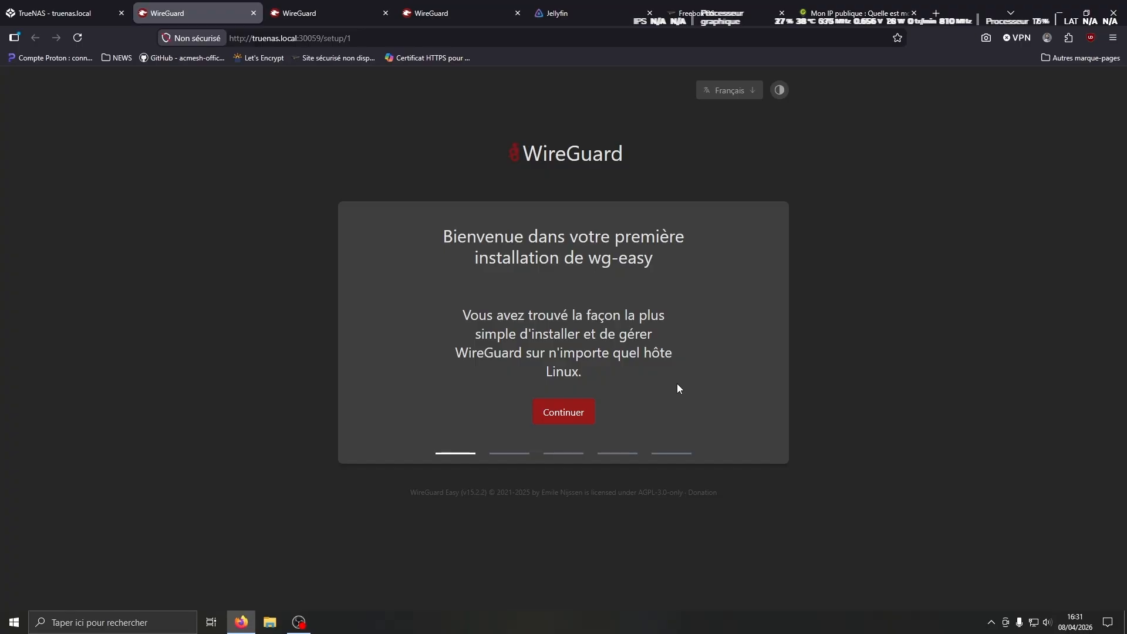
Advance past the wg-easy welcome step and create the administrator account with a username and password
key(space)
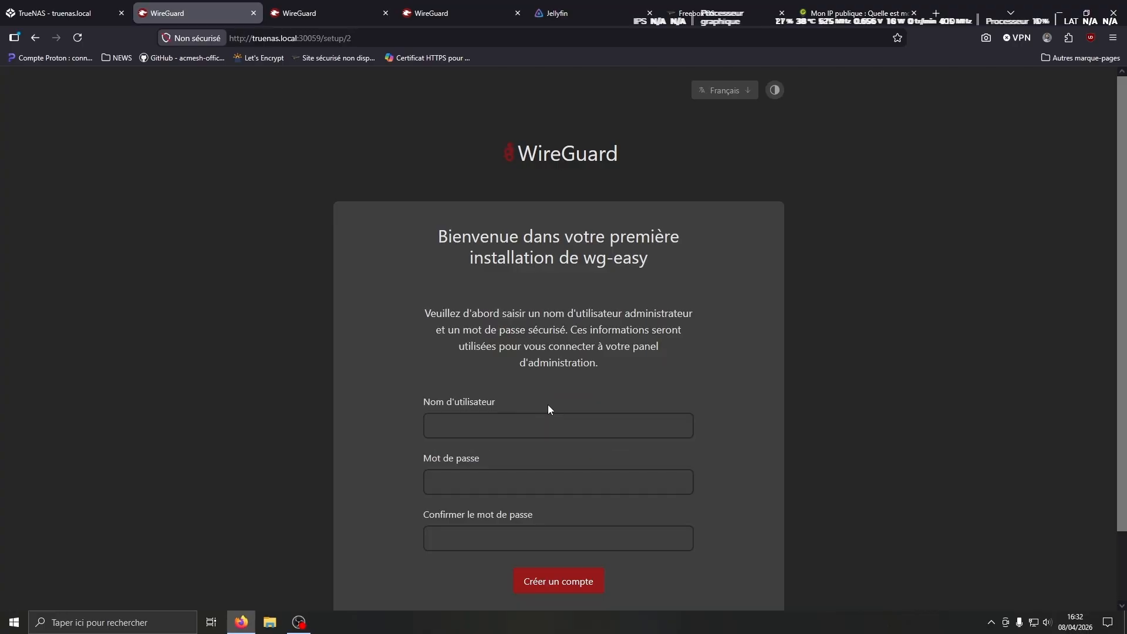
key(space)
key(space)
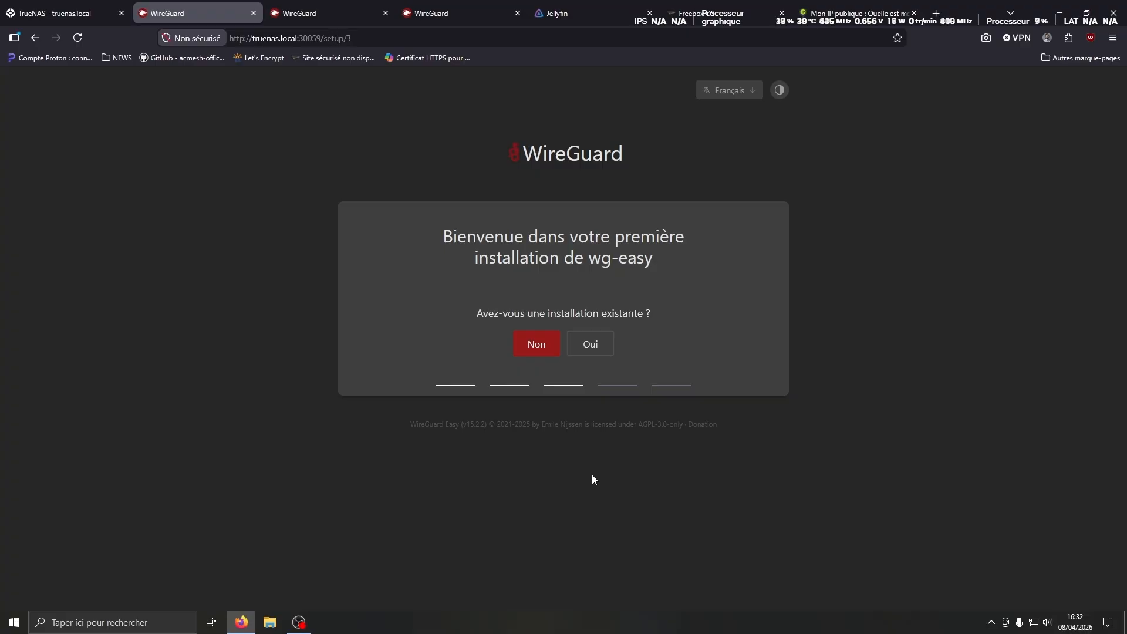
Answer Non to 'Avez-vous une installation existante ?' in the wg-easy wizard
click(546, 347)
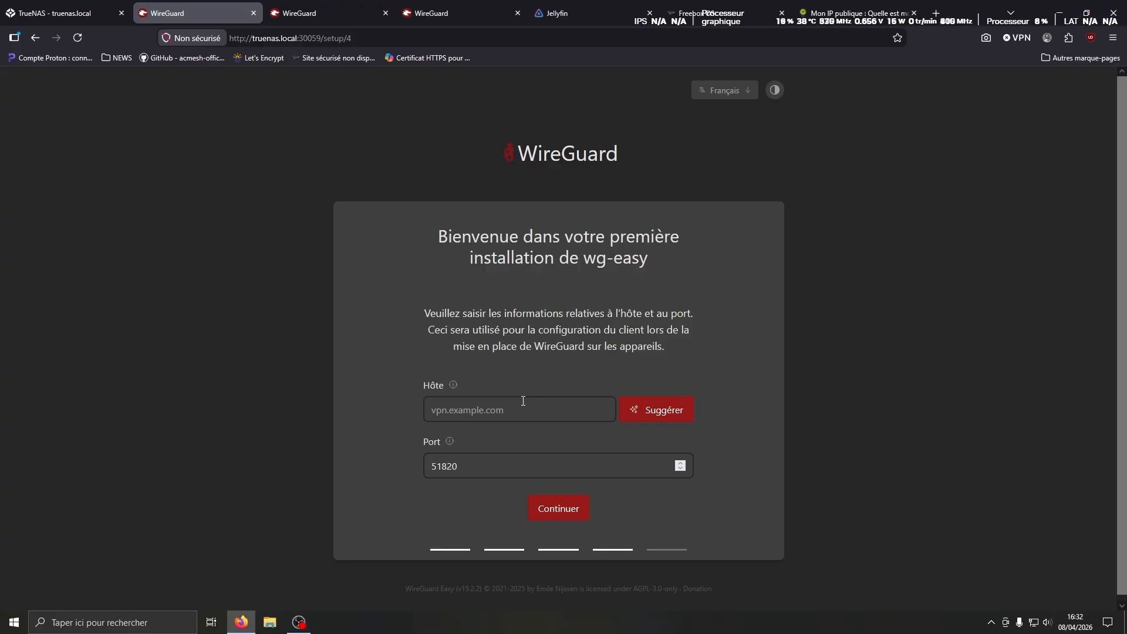
Fill Hôte with a suggested public address, keep port 51820, and complete setup
mouse_move(808, 165)
mouse_move(788, 604)
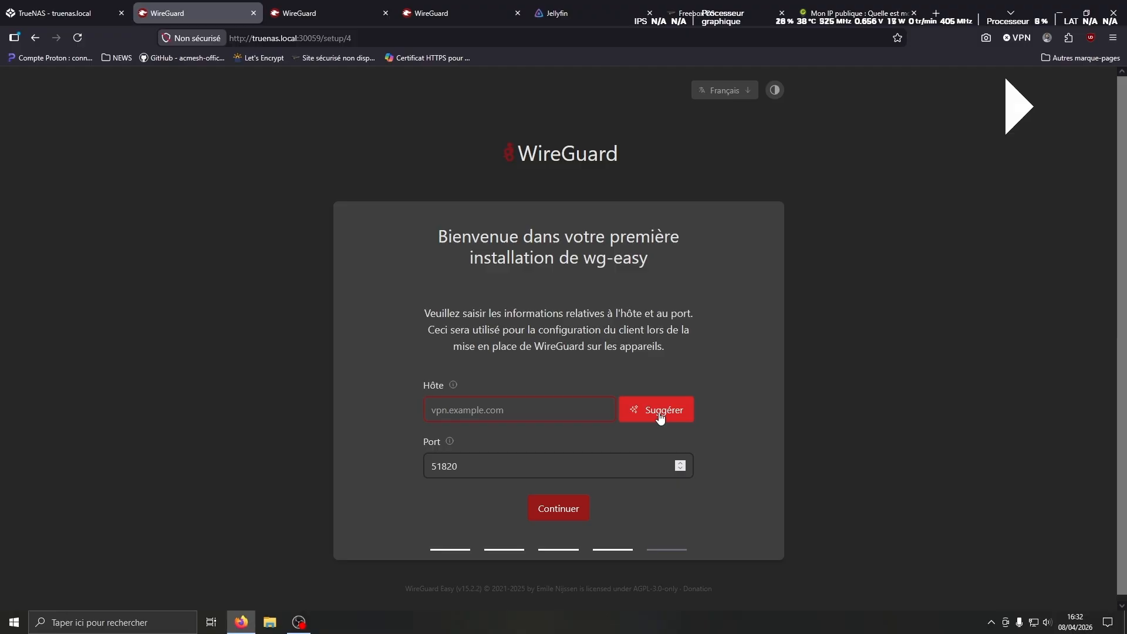
click(658, 418)
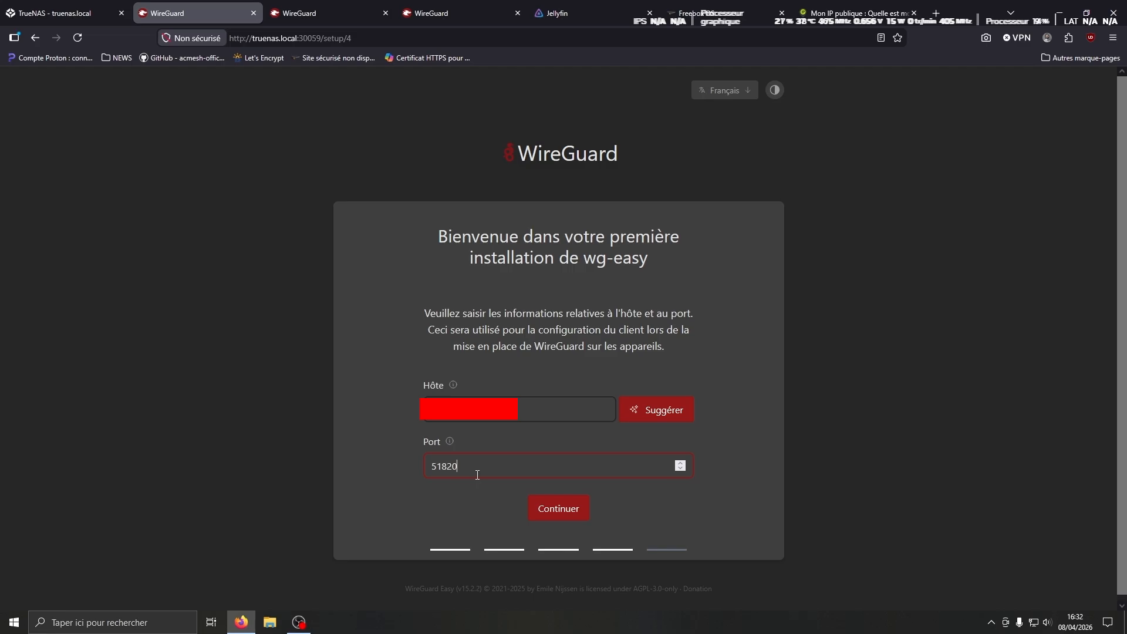
click(543, 509)
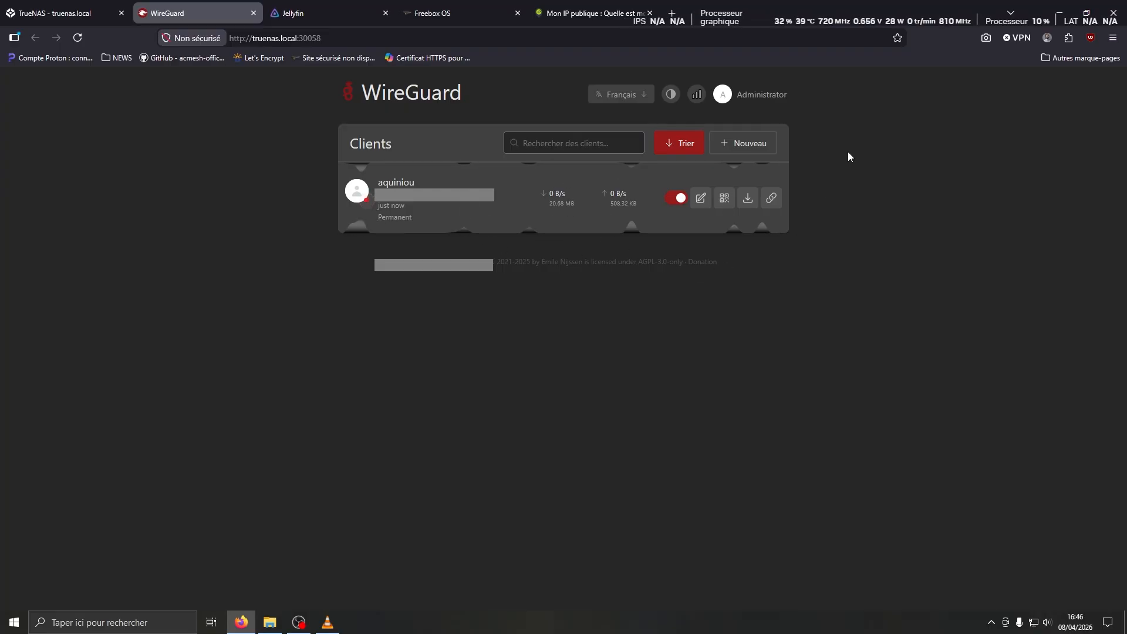
Create a client named TEST and display its configuration QR code
click(738, 147)
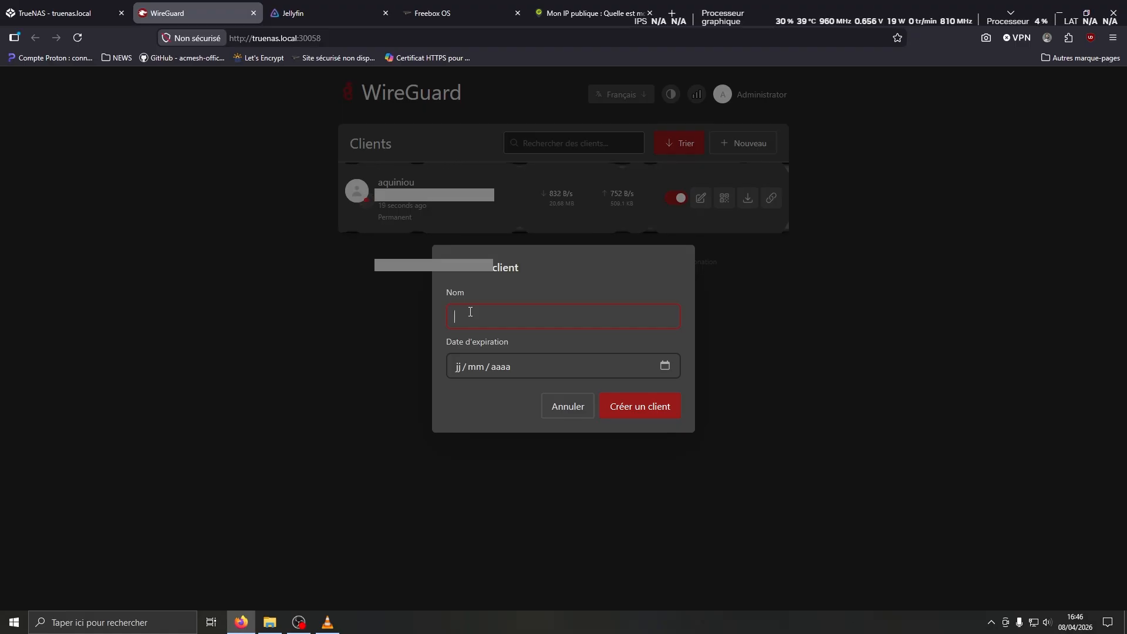
text(TEST)
click(626, 402)
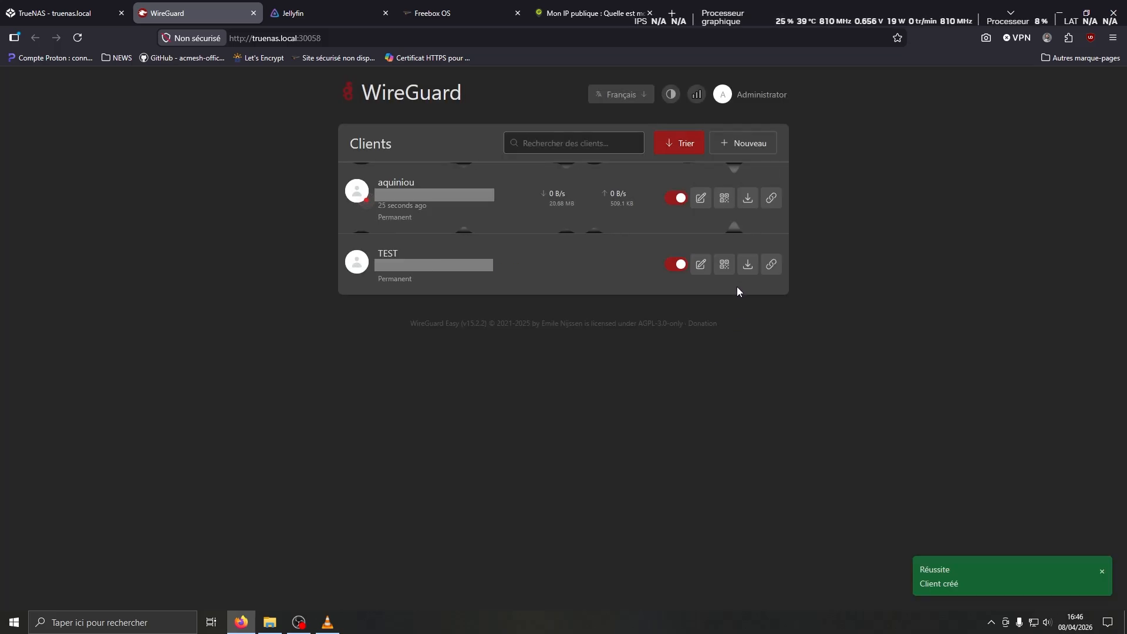
click(727, 268)
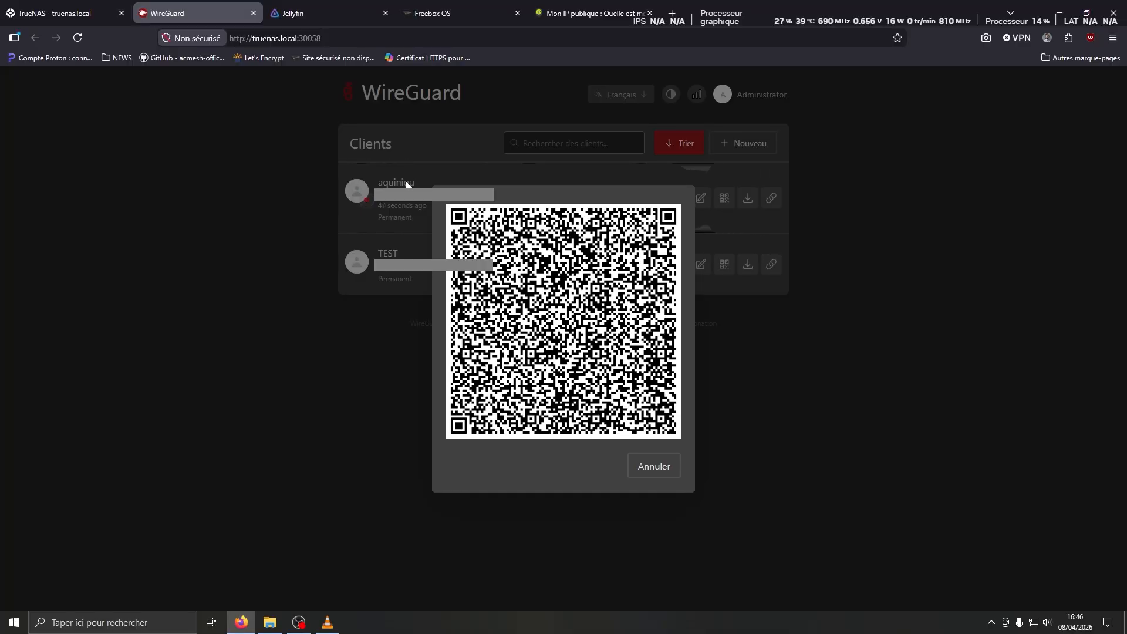
Reopen TEST's QR code for the phone to scan, then dismiss it with Annuler
click(659, 475)
click(725, 265)
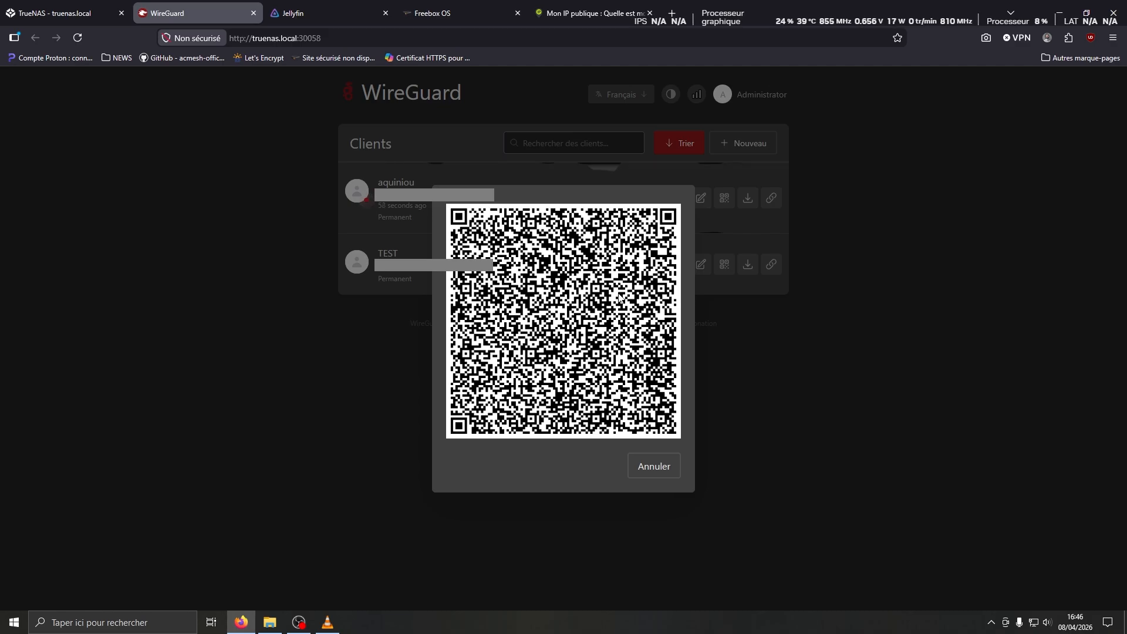
click(671, 464)
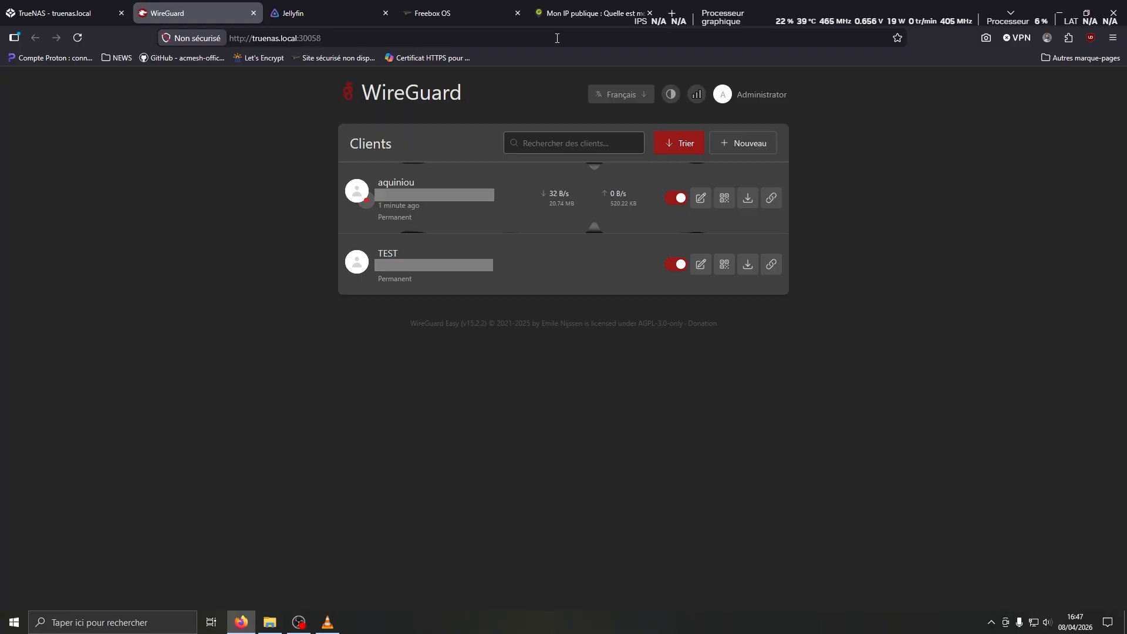
In Freebox OS, open Gestion des ports to view the 'wireguard' UDP 51820 redirection to truenas
click(467, 9)
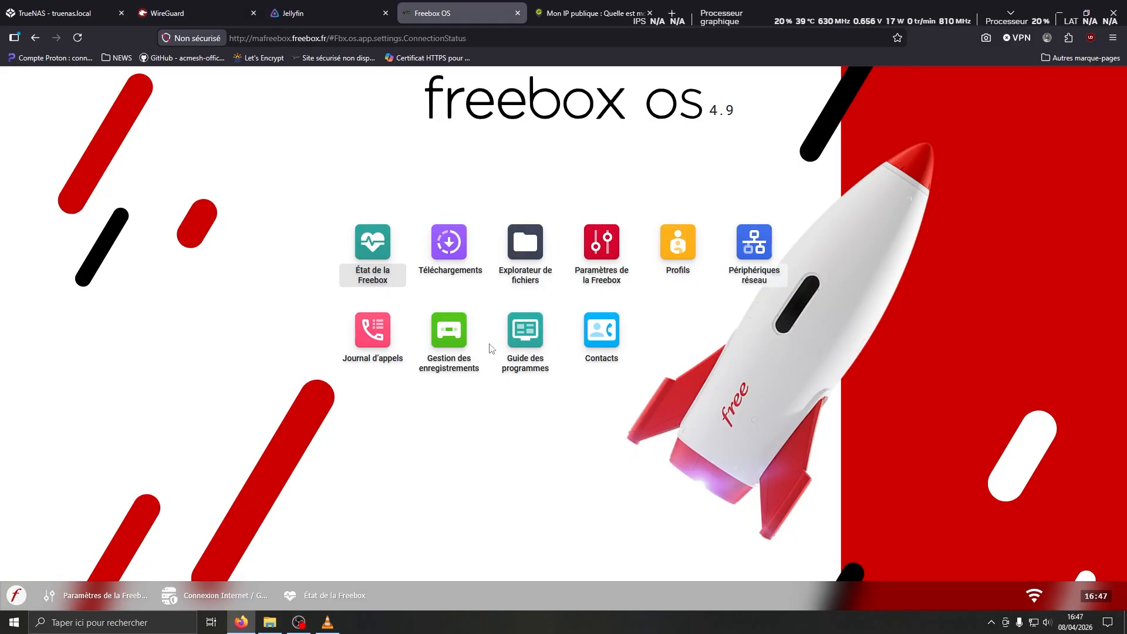
click(611, 242)
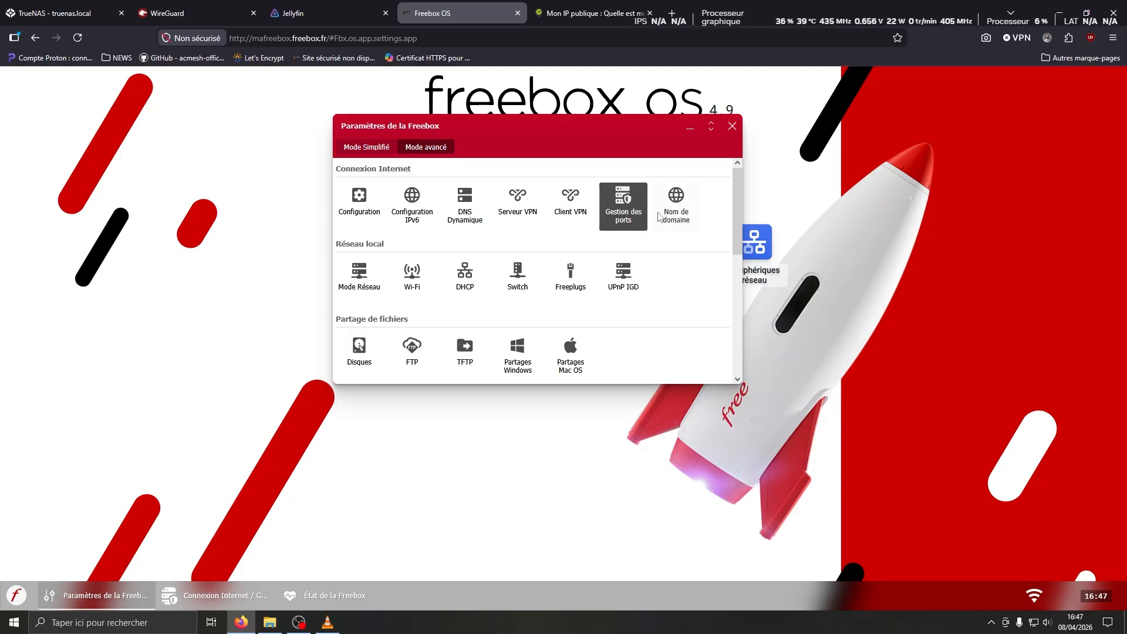
click(619, 201)
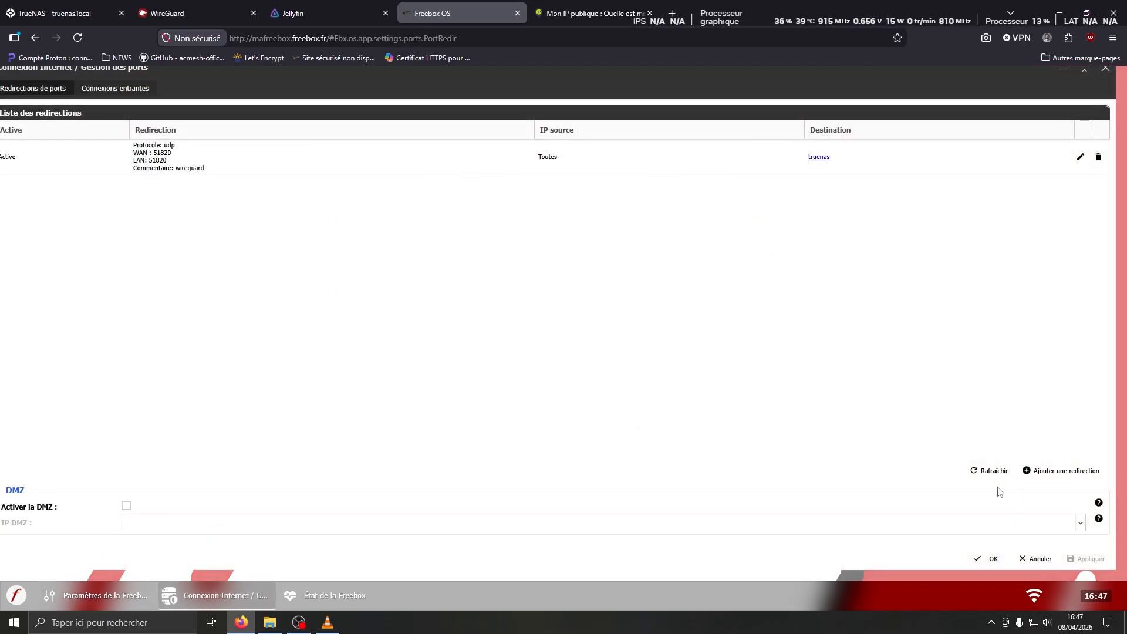
click(1064, 472)
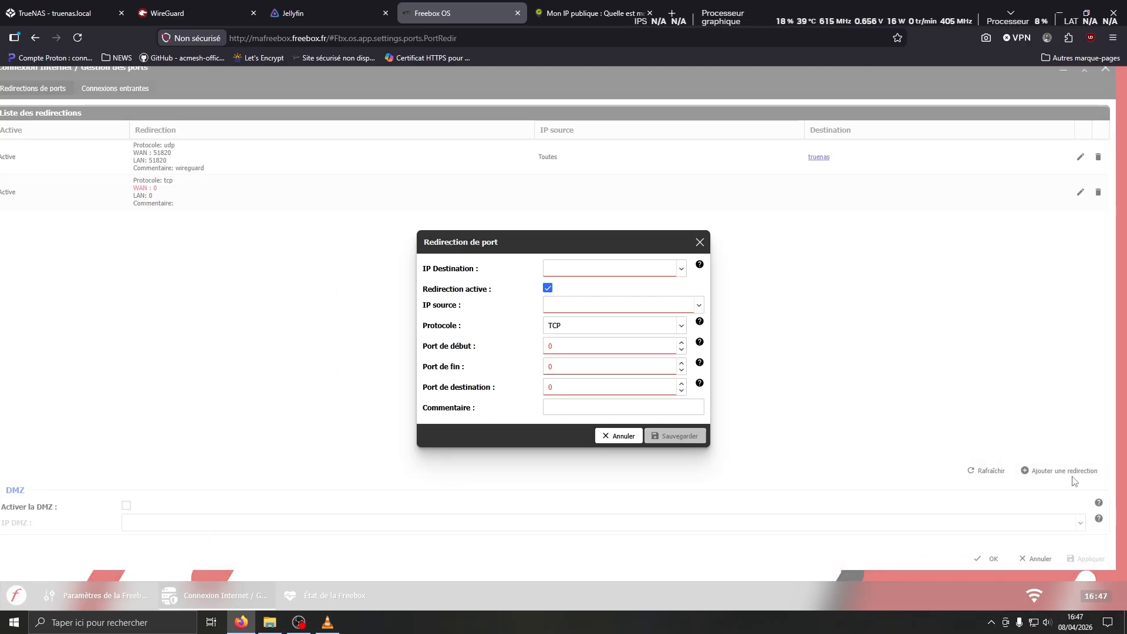
click(681, 270)
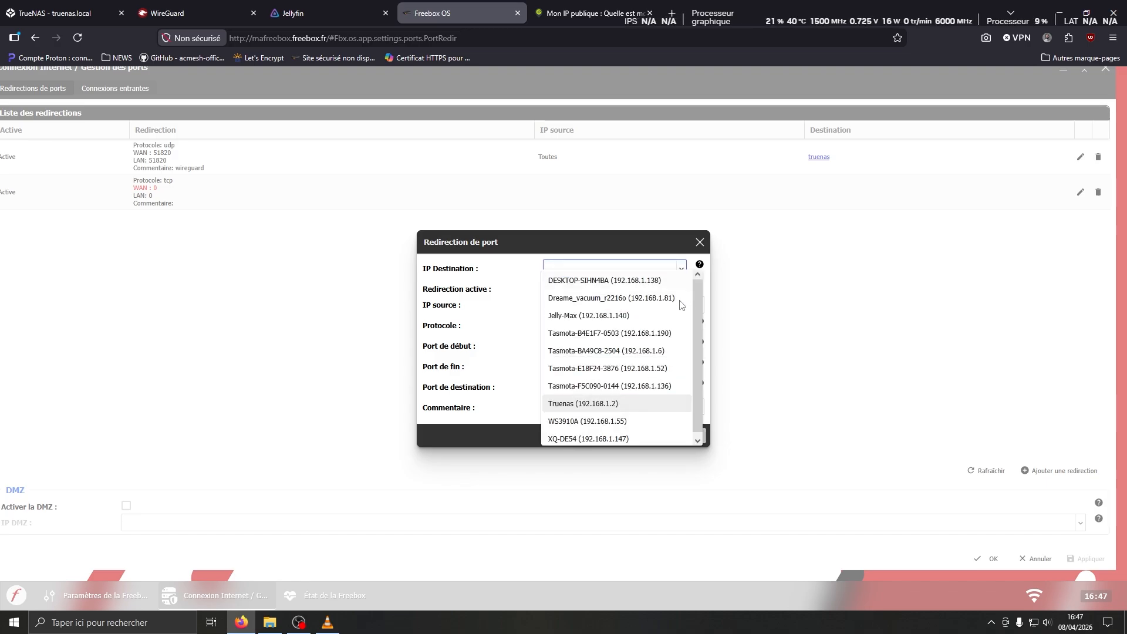
scroll(678, 304, down, 1)
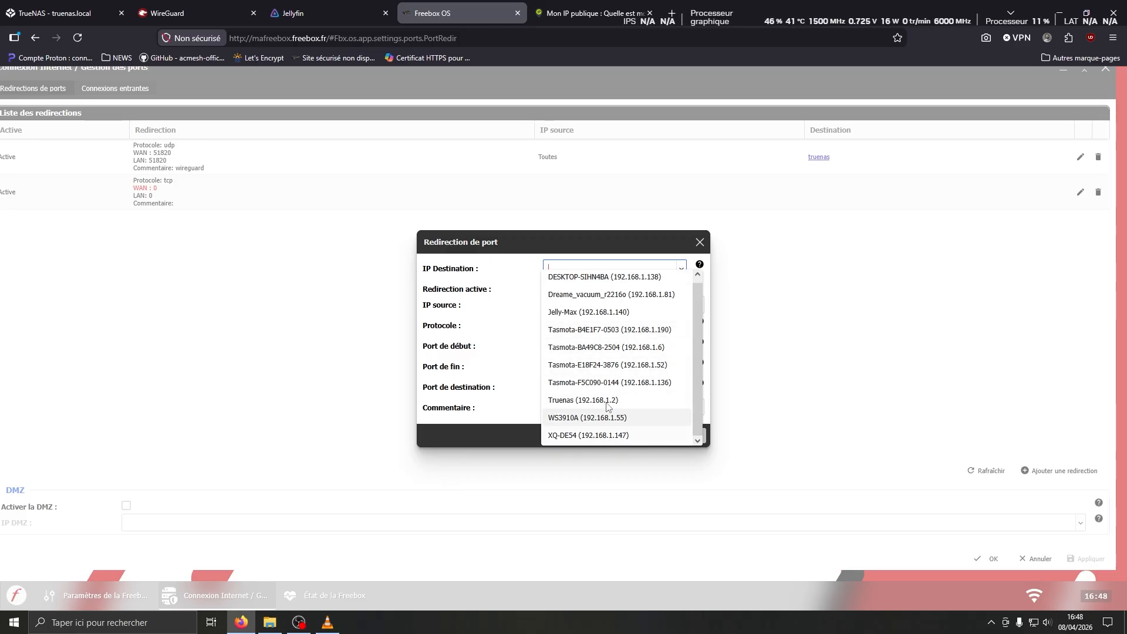
click(561, 403)
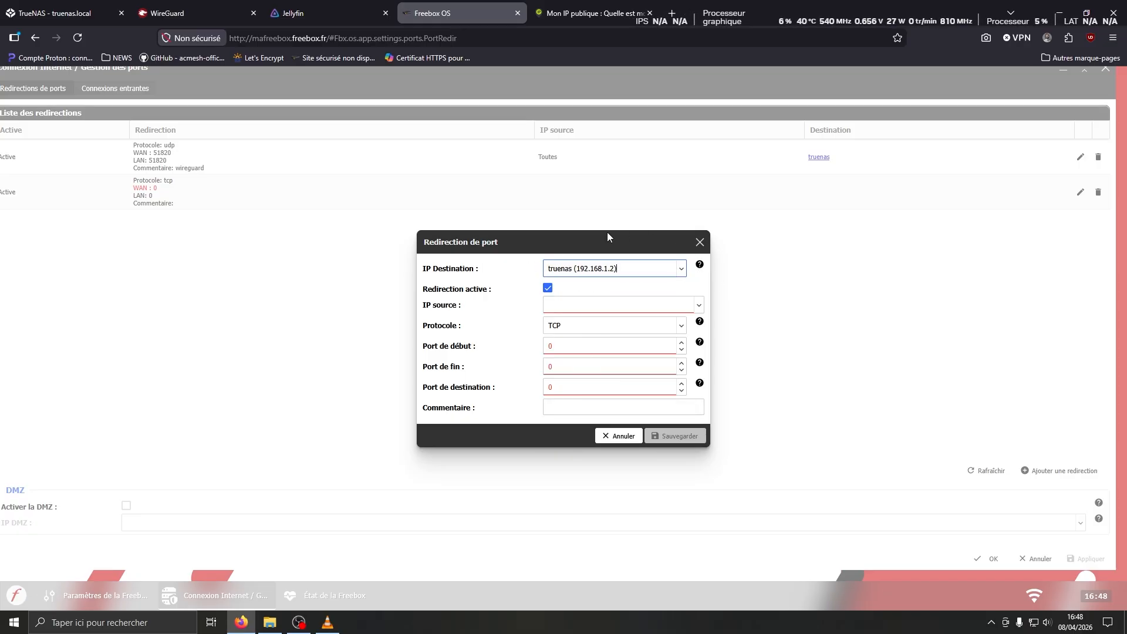
click(698, 305)
click(576, 318)
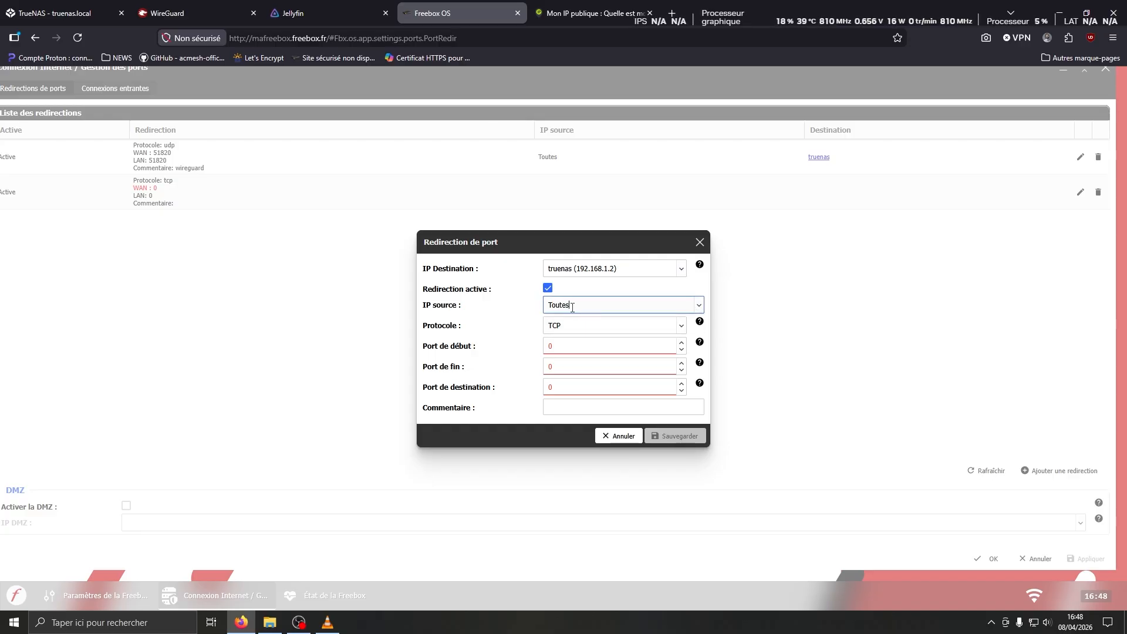
click(682, 327)
click(568, 357)
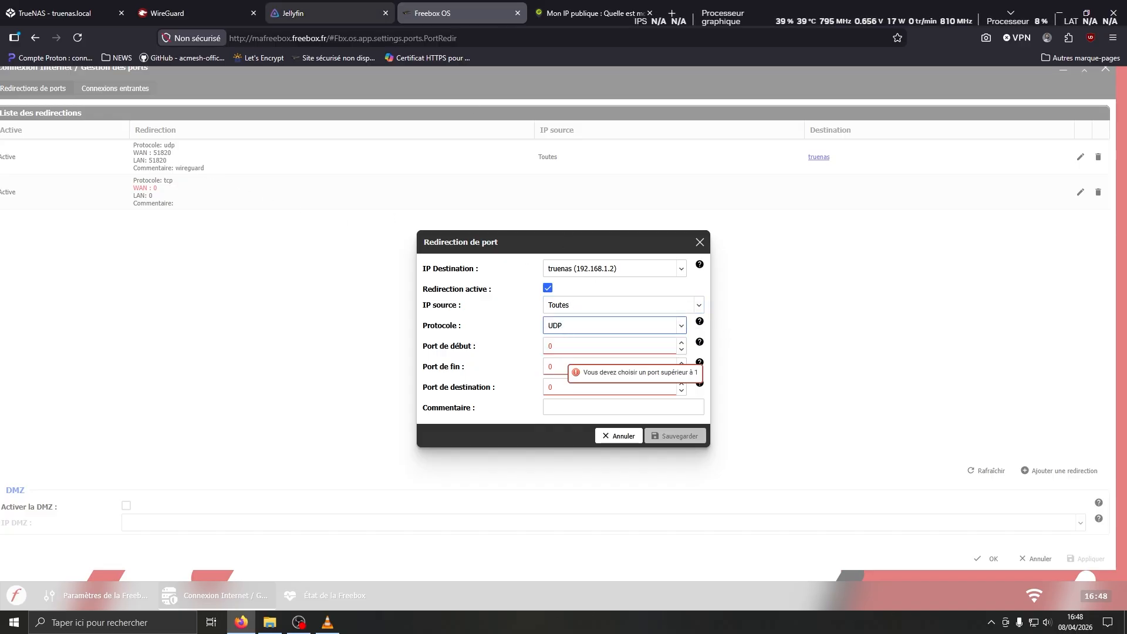
mouse_move(316, 18)
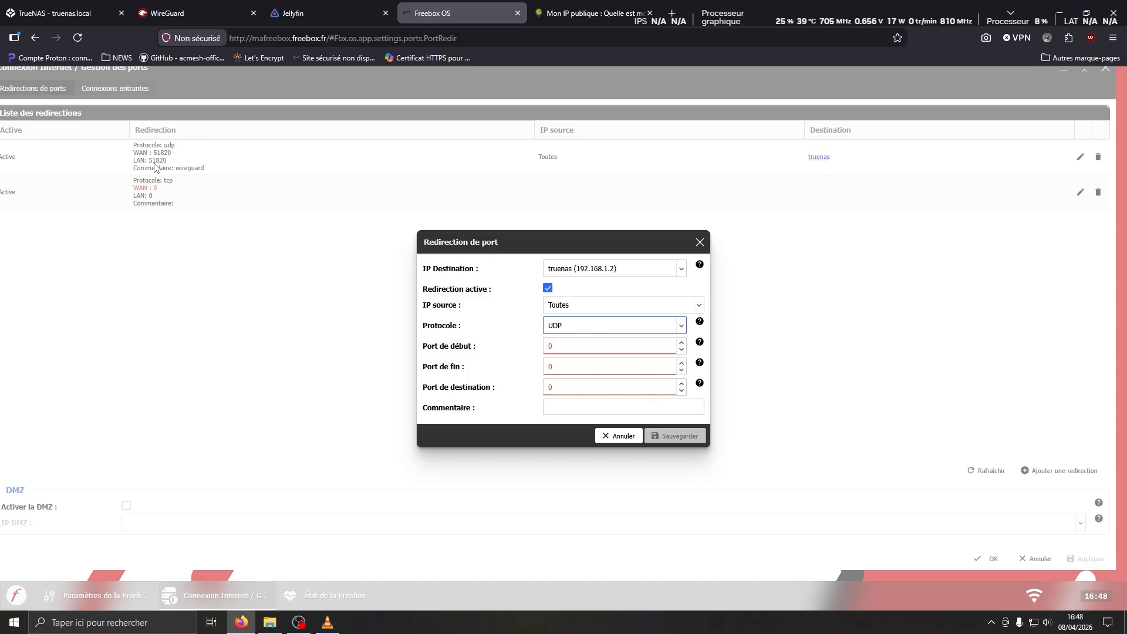
mouse_move(213, 22)
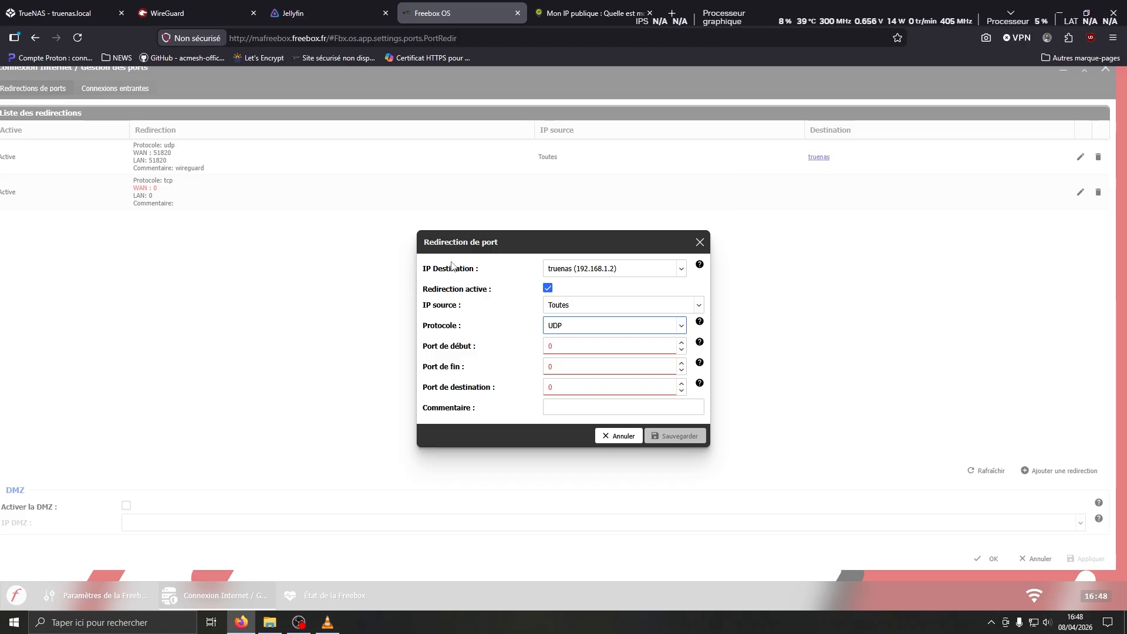
key(Tab)
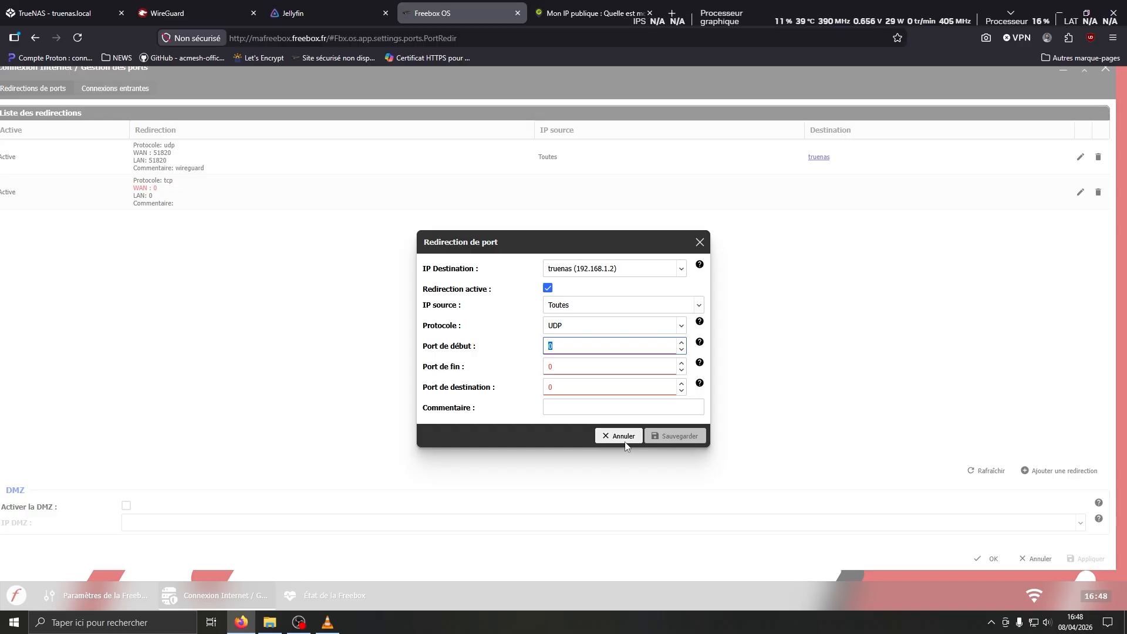
click(608, 408)
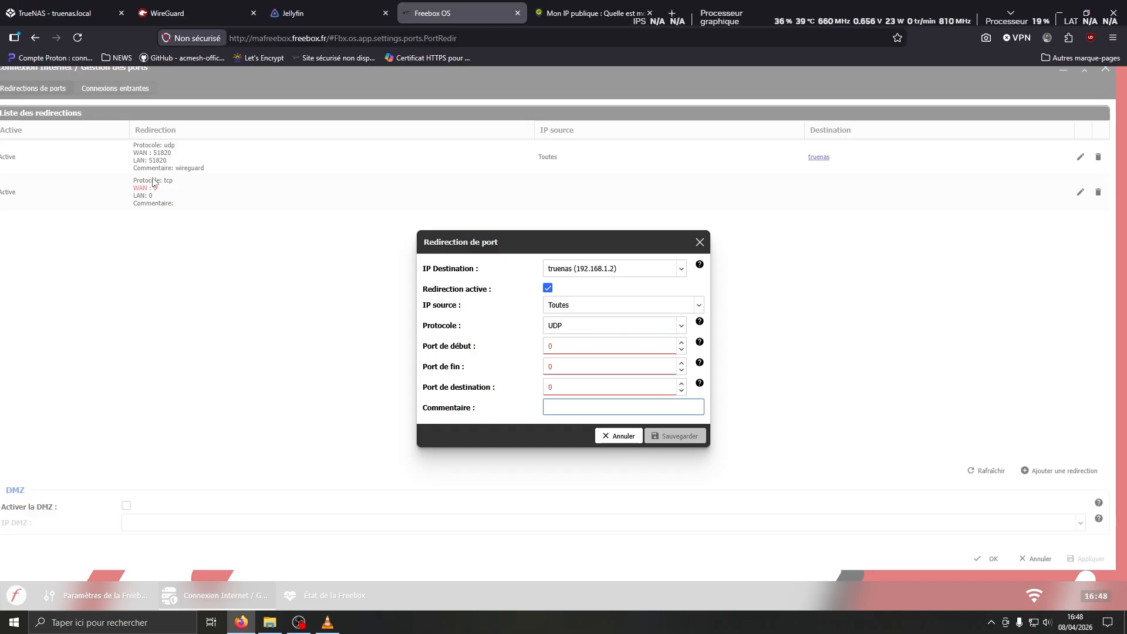
click(618, 435)
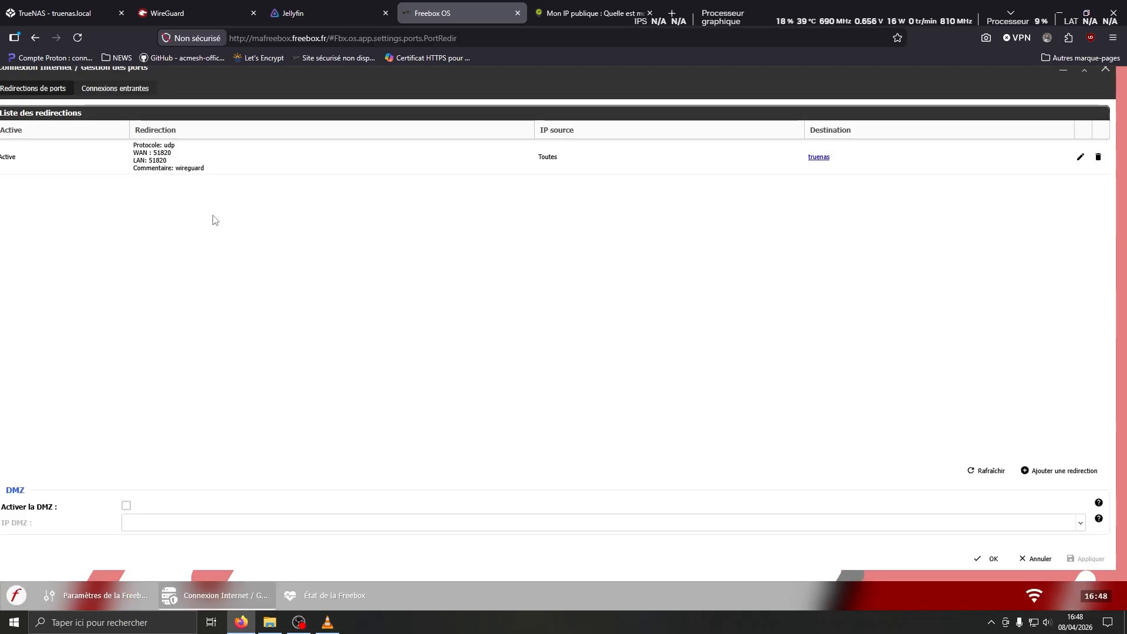
Return to the wg-easy Clients list showing aquiniou and TEST
click(172, 16)
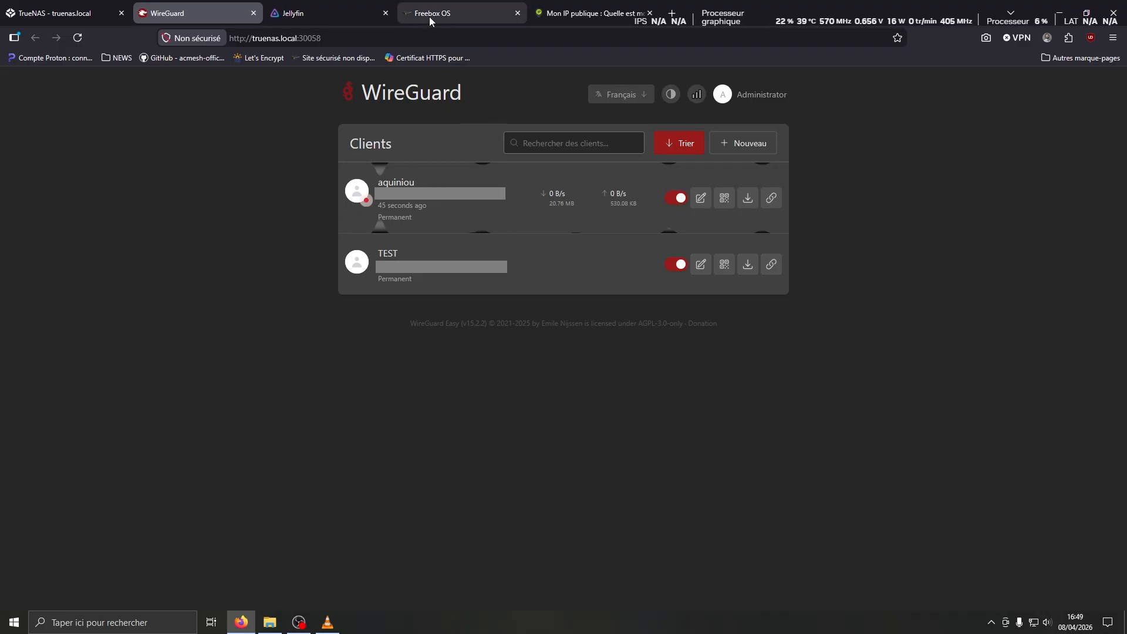
Search 'wireguard' in a new tab and go to wireguard.com's Installation page
click(672, 13)
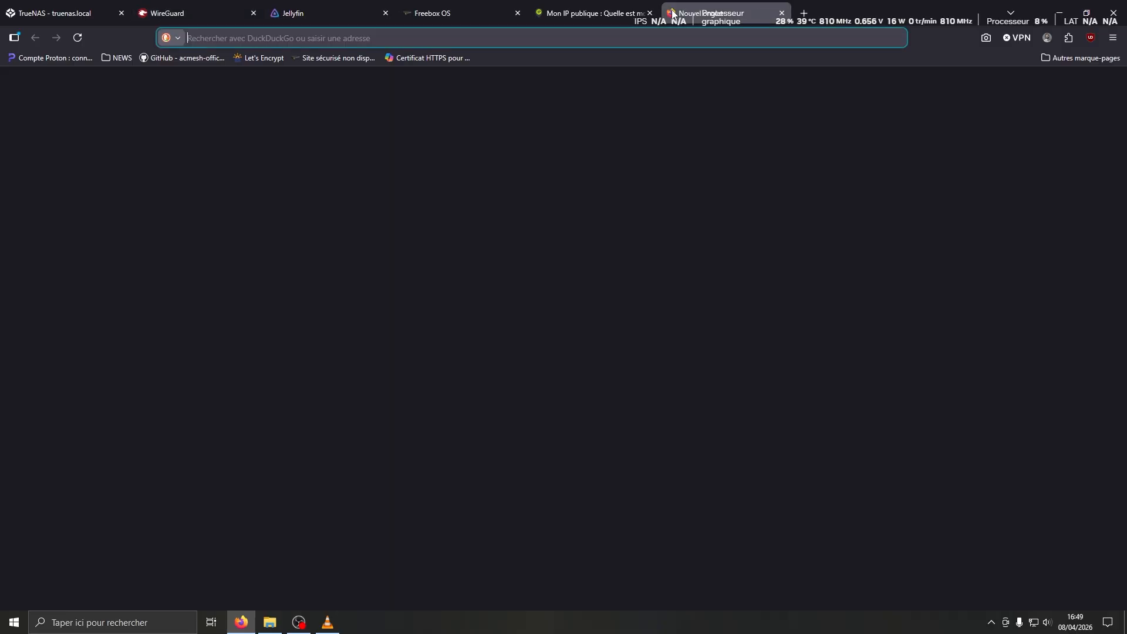
text(wireguard)
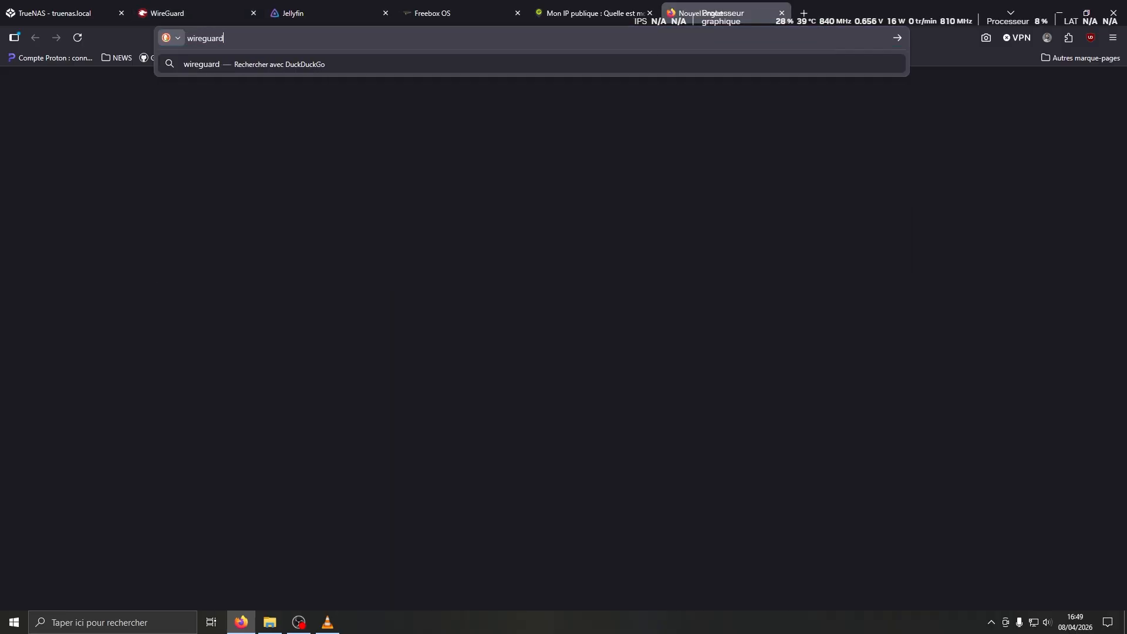
key(Return)
click(229, 350)
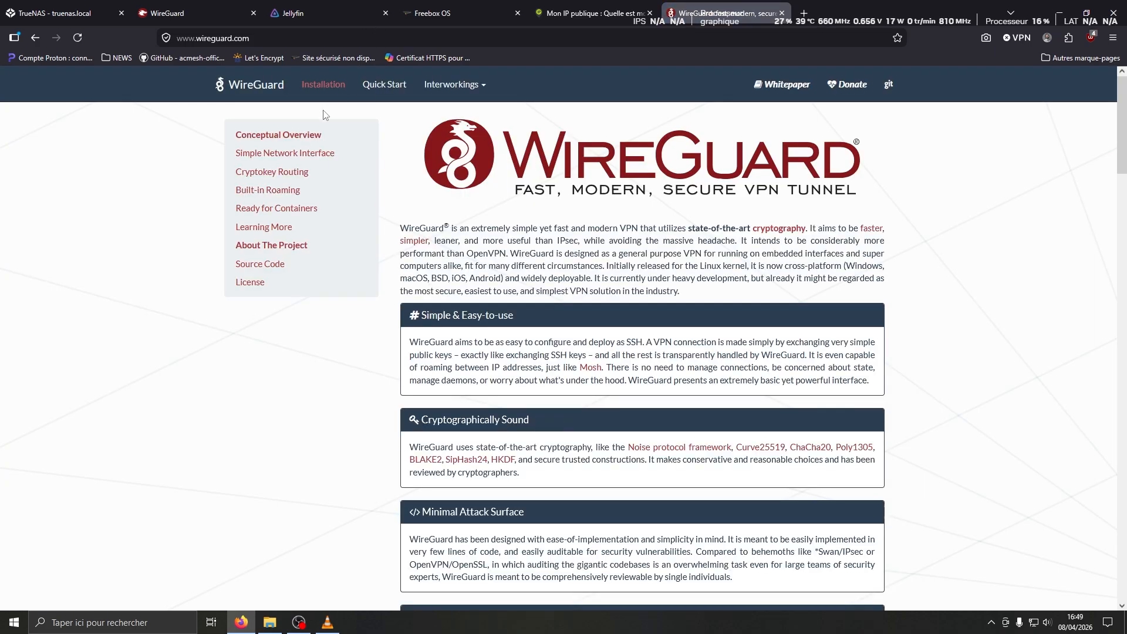
click(323, 83)
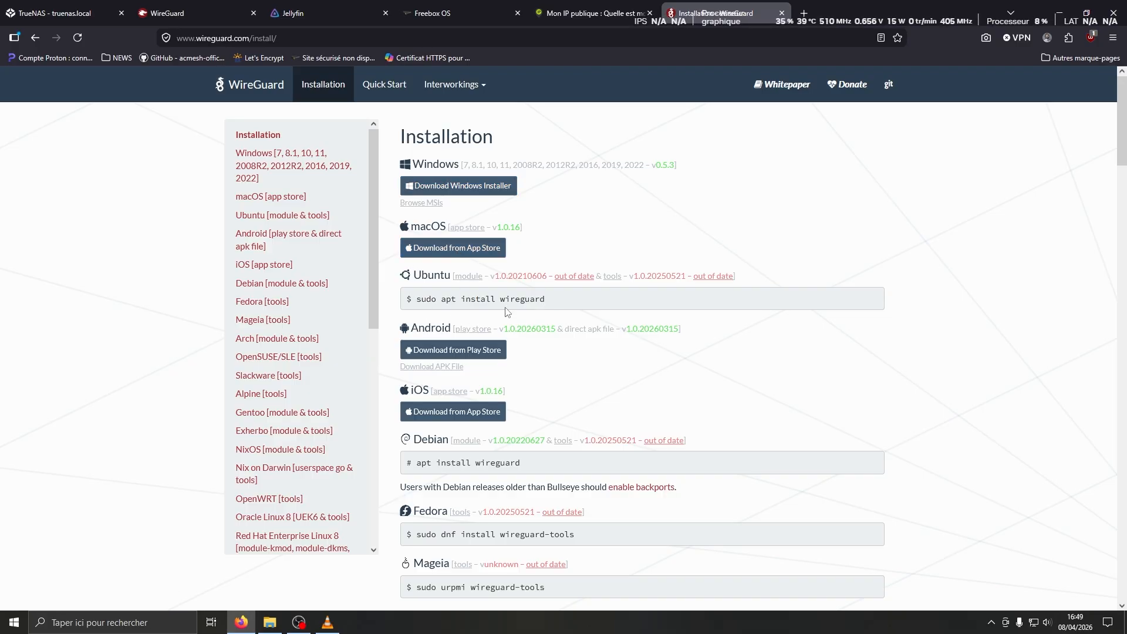
Open the Android Play Store and iOS App Store listings in new tabs, viewing Google Play
scroll(507, 311, down, 2)
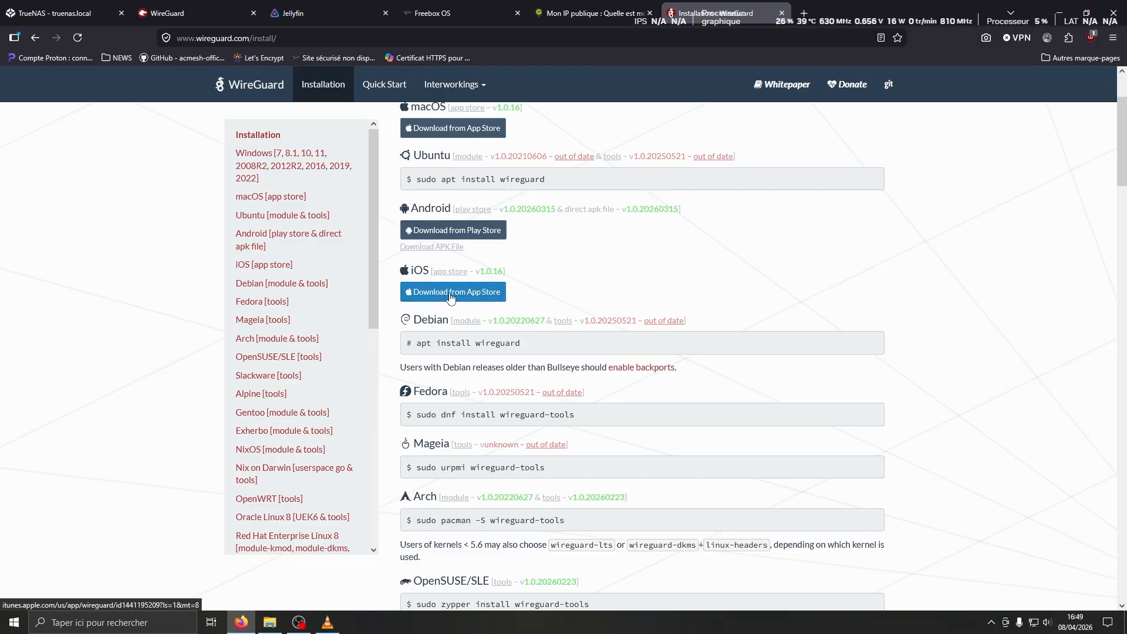
middle_click(483, 213)
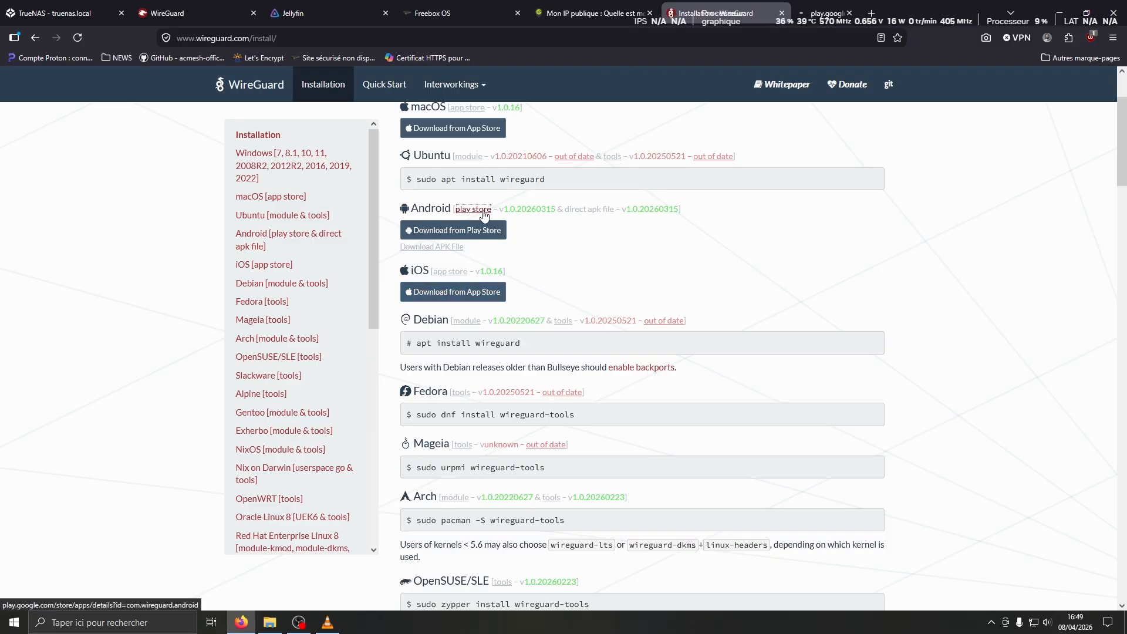
middle_click(451, 272)
click(768, 16)
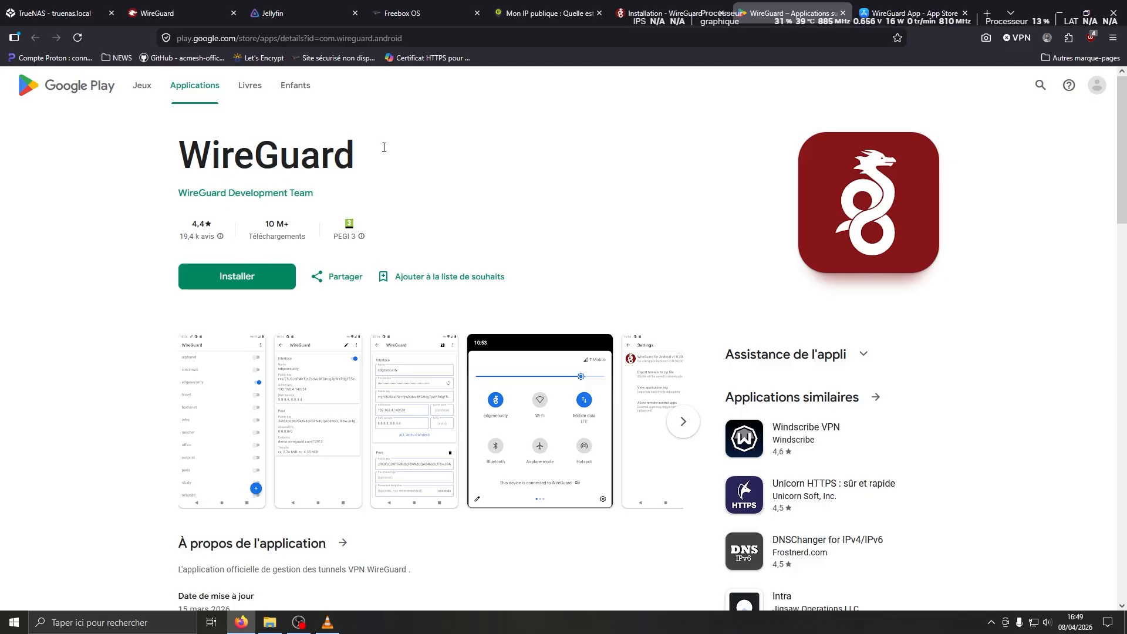
key(ctrl+Tab)
scroll(283, 433, down, 4)
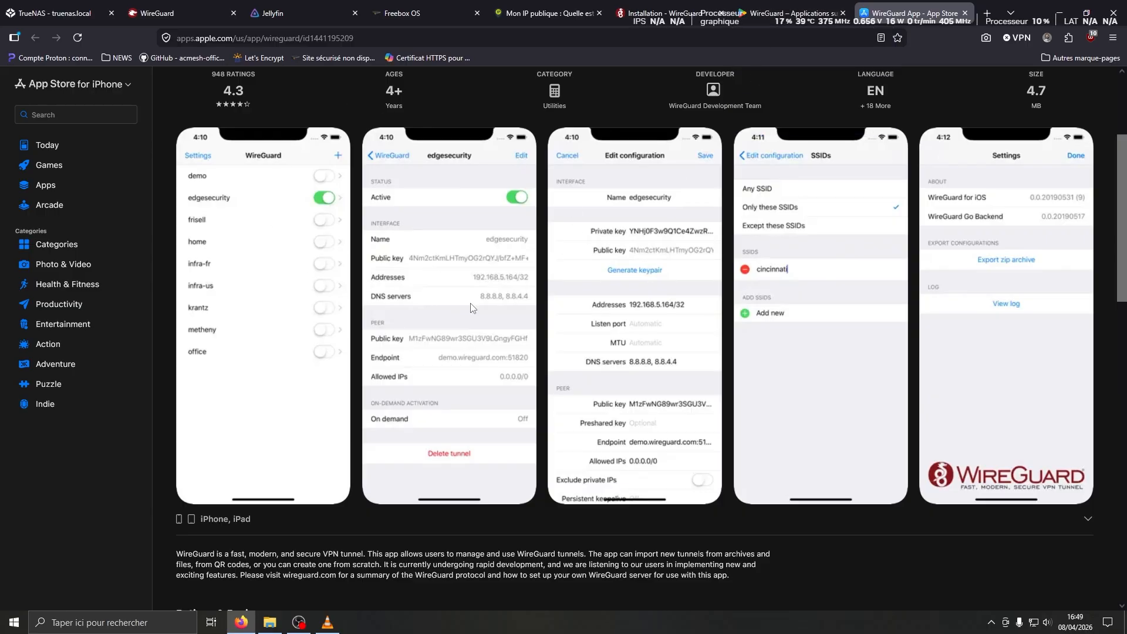
click(758, 14)
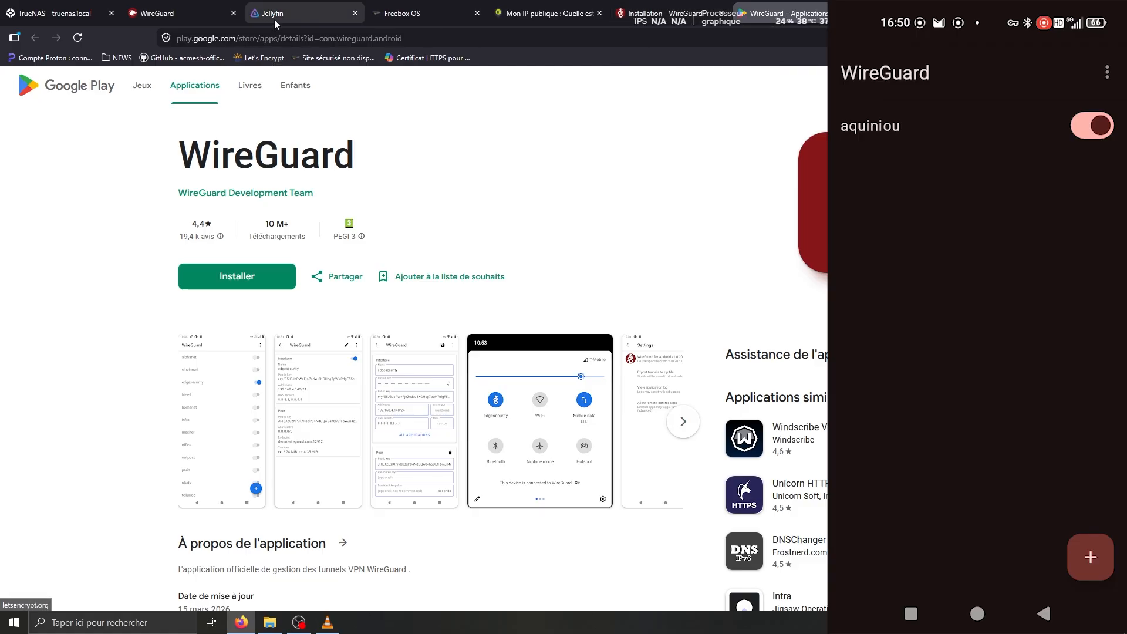
With wg-easy clients shown, add a tunnel on the phone via Importer depuis un QR code
click(179, 13)
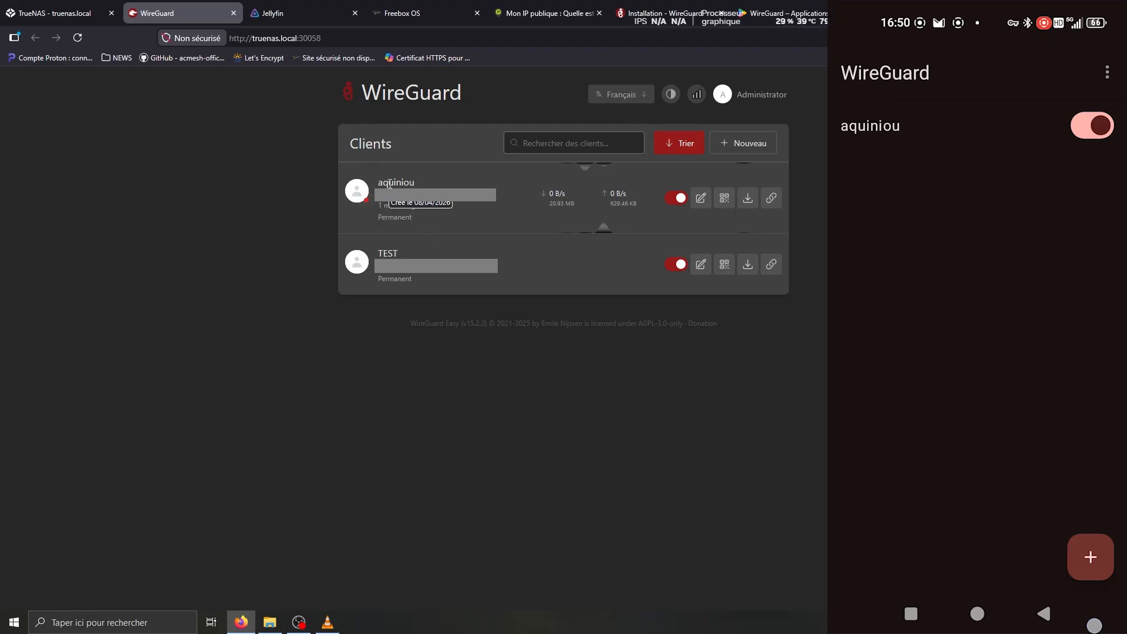
click(1090, 557)
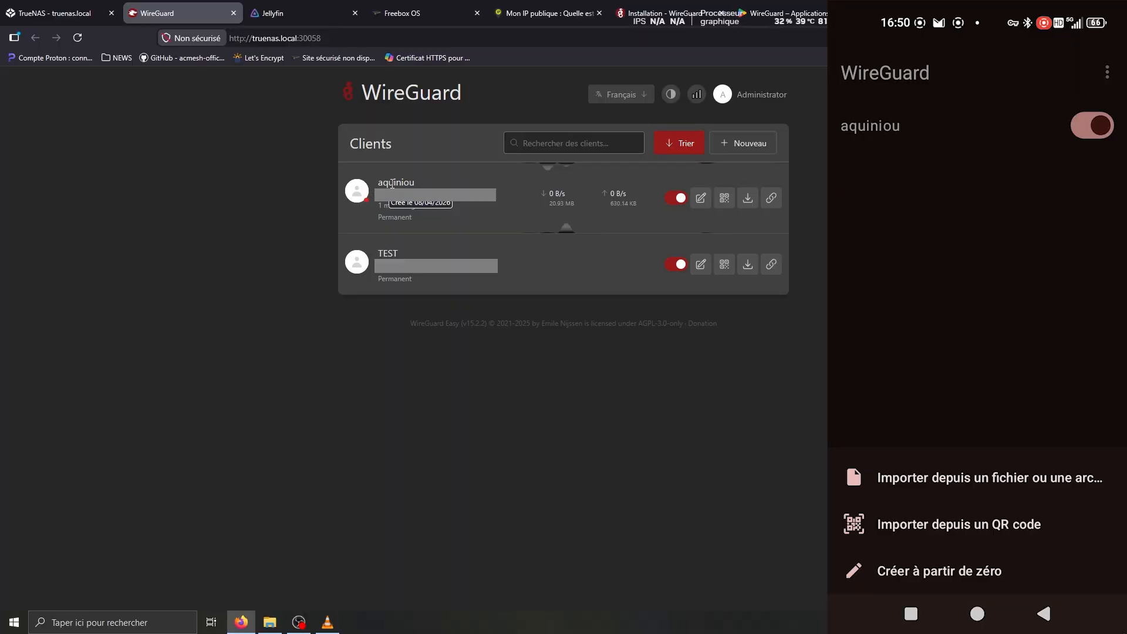
click(1007, 519)
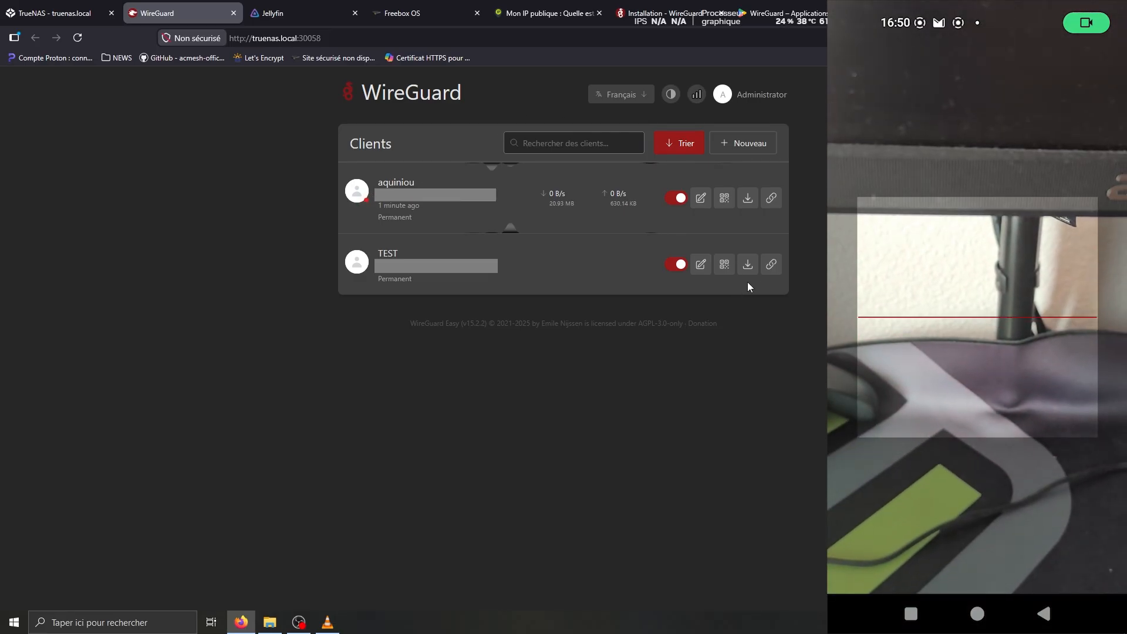
Display the TEST client's configuration QR code in wg-easy
click(726, 269)
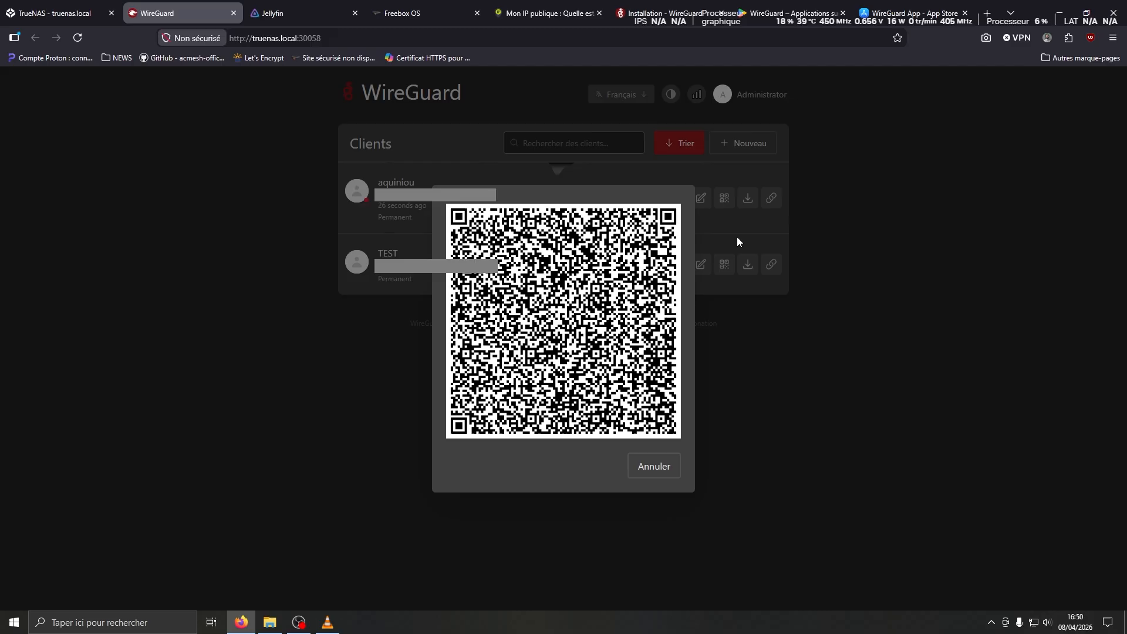
mouse_move(14, 24)
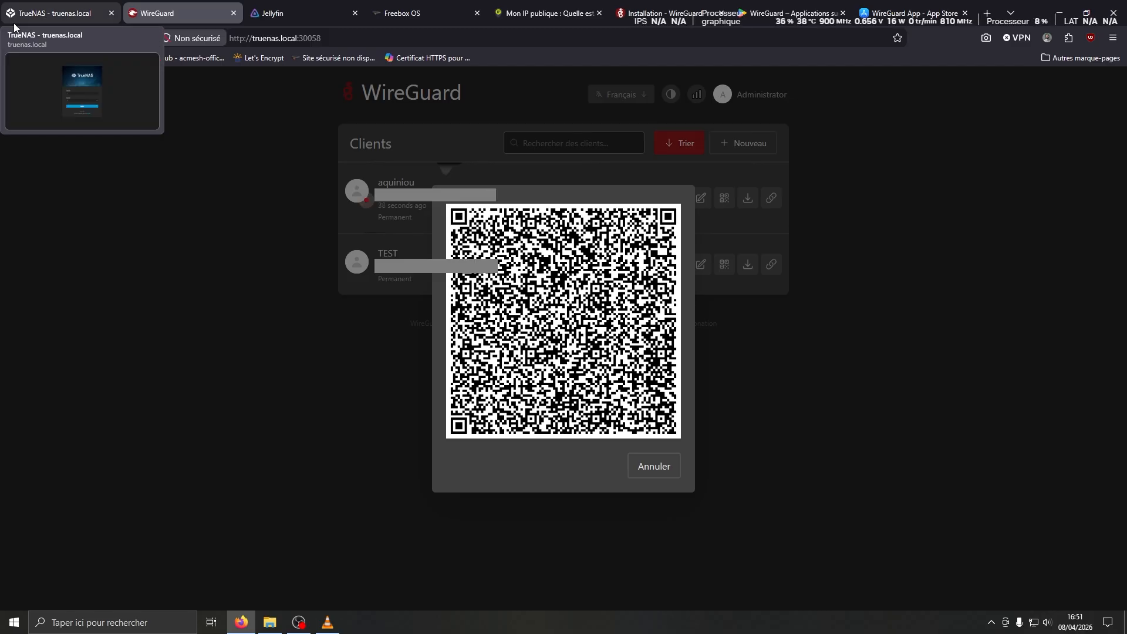